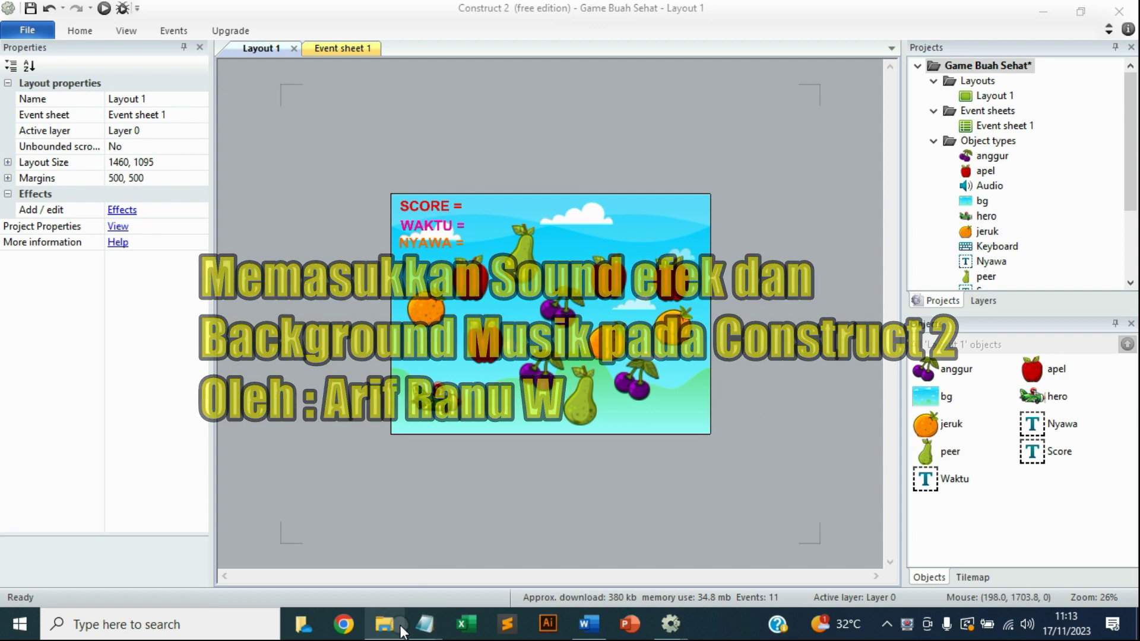
- Open the musik folder and select the mixkit-born-620_BG_MUSIK_game buah track
mouse_move(399, 632)
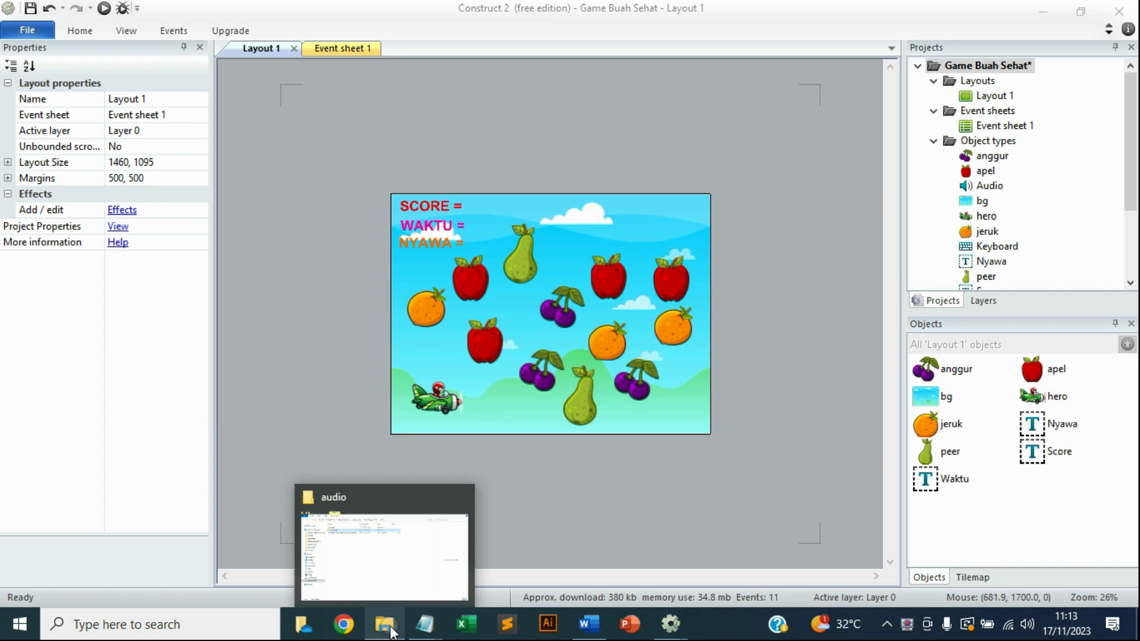
left_click(391, 628)
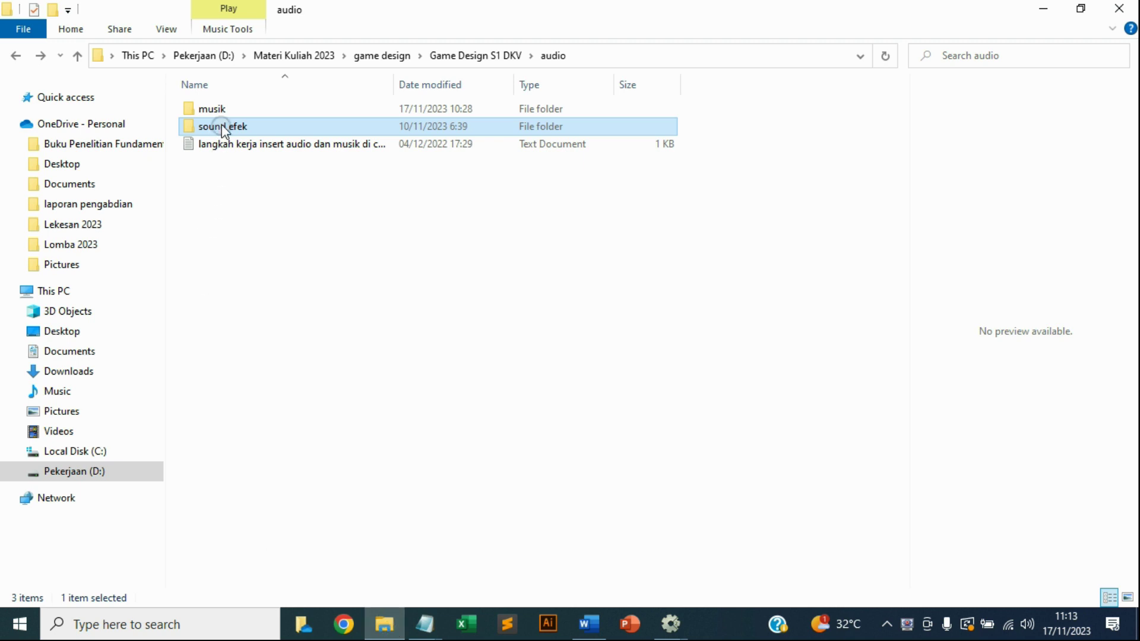
double_click(223, 109)
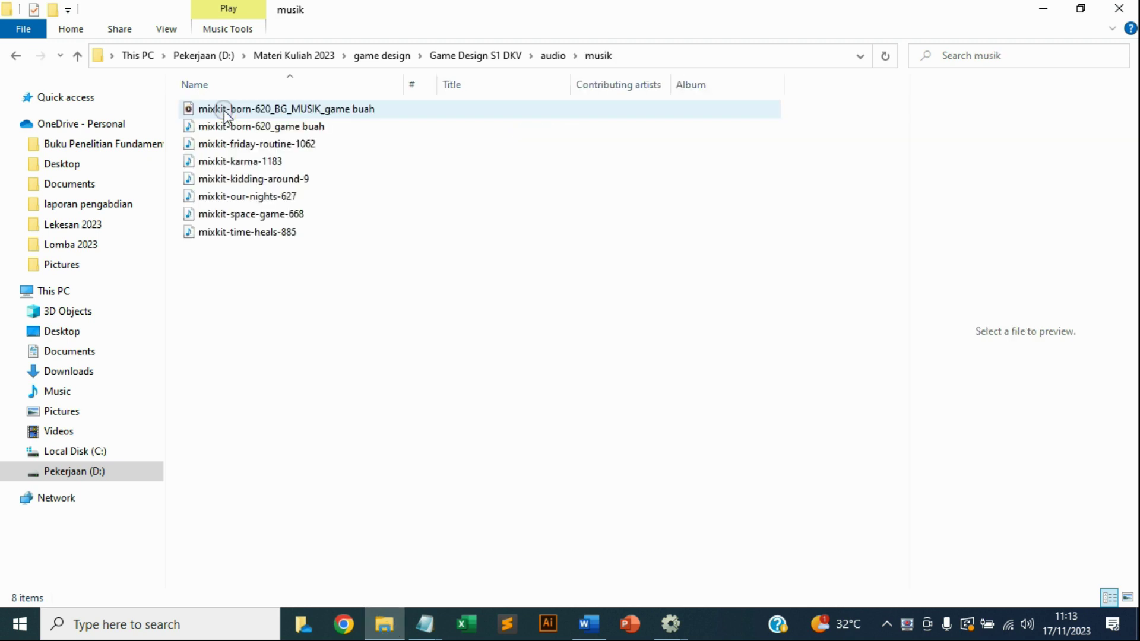
left_click(226, 108)
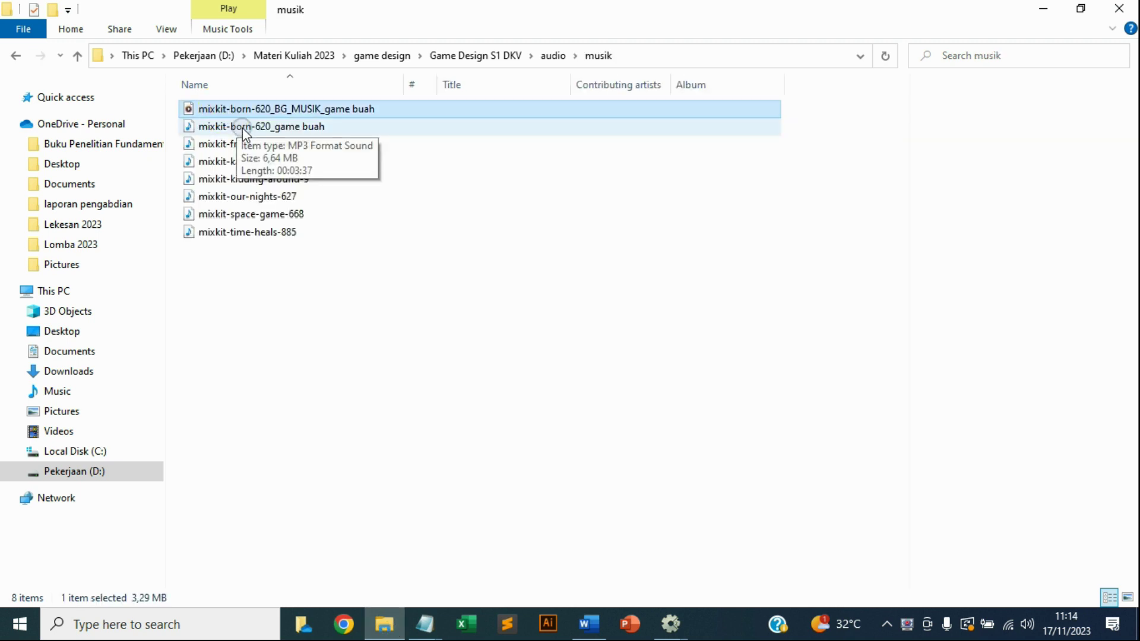
left_click(242, 128)
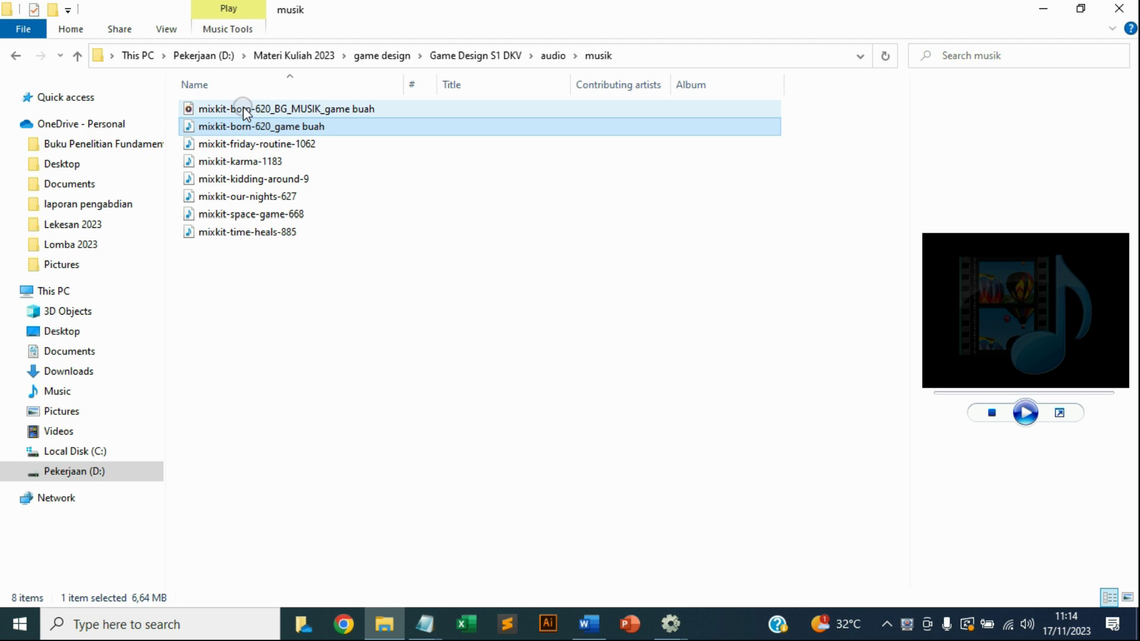
left_click(244, 109)
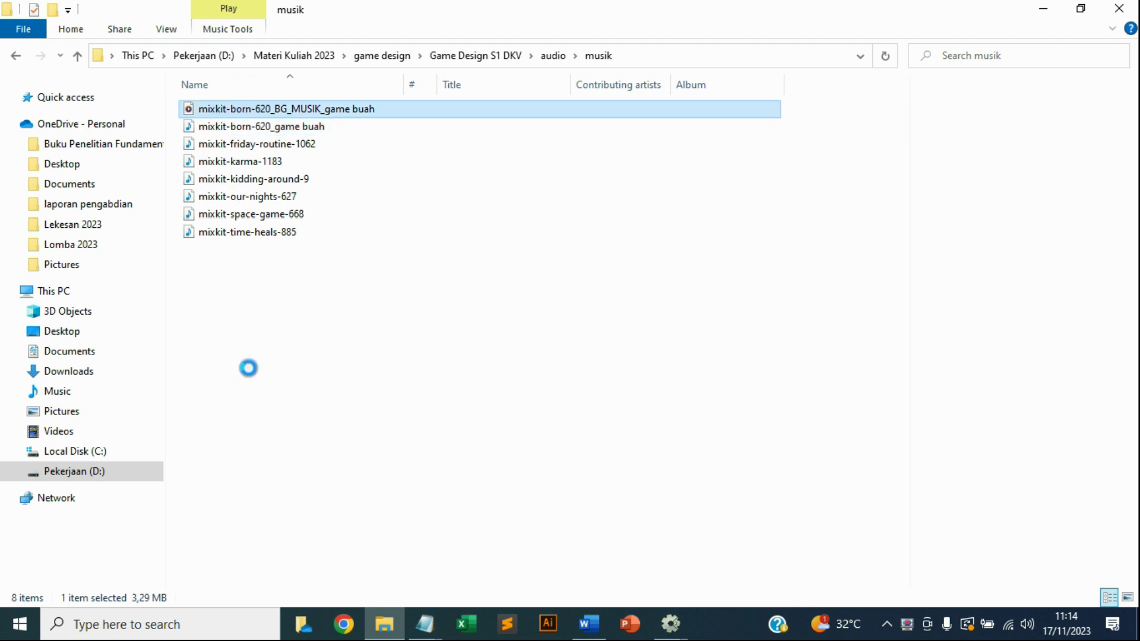
- Check the track's Properties to confirm its file type is OGG
key("shift+F10")
left_click(306, 474)
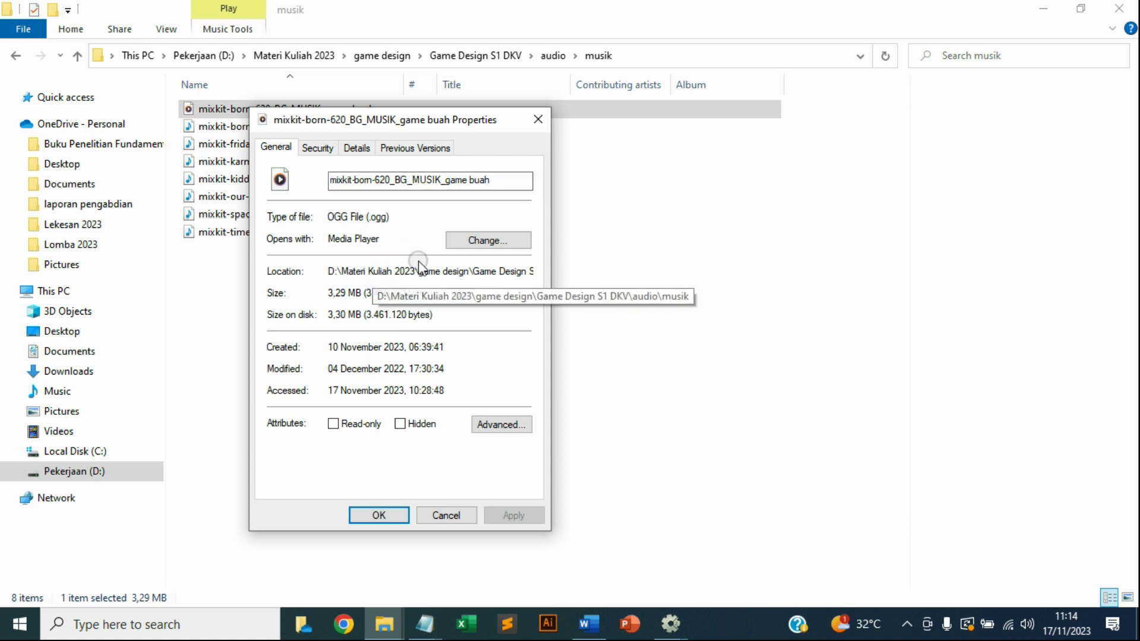
left_click_drag(354, 217, 329, 216)
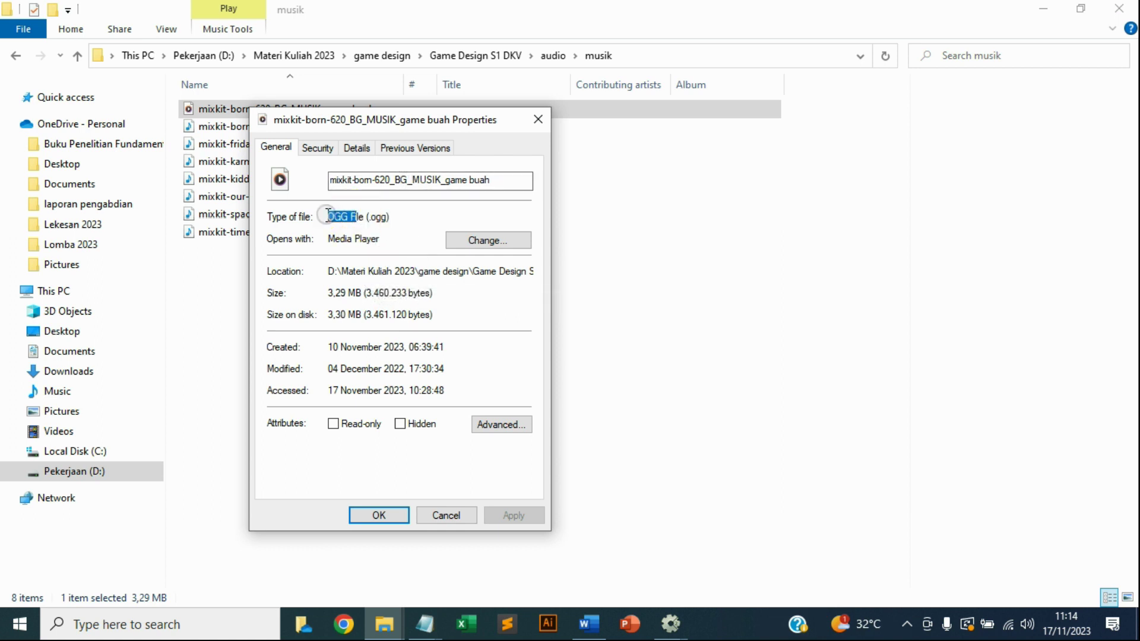
left_click(382, 519)
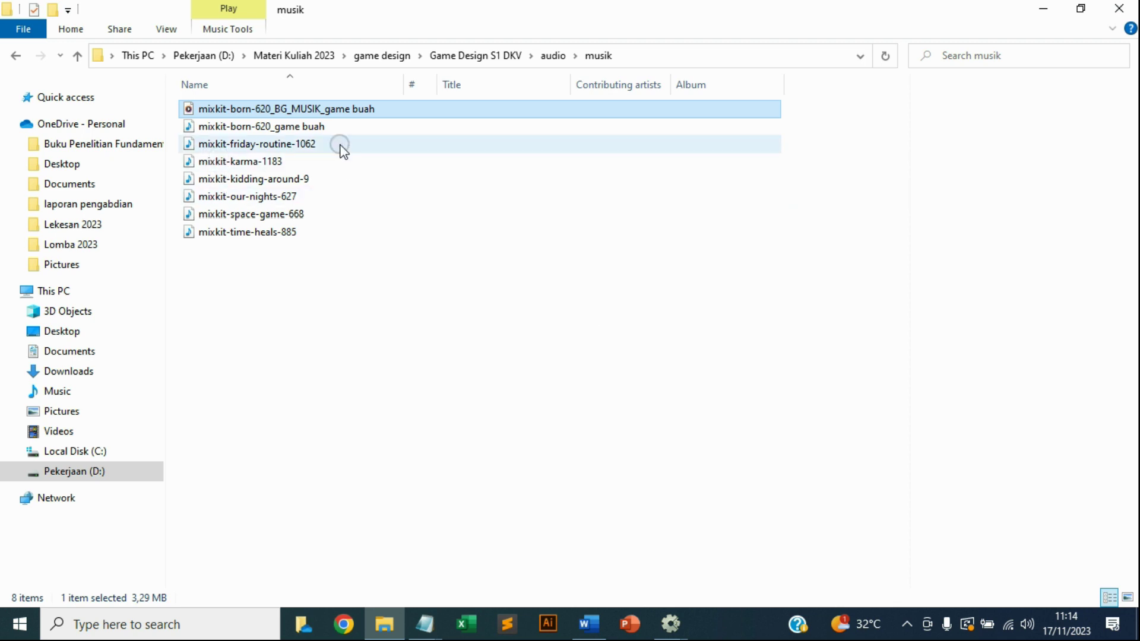
- In the sound efek folder, play the kurangi poin sound effect several times in Media Player
left_click(16, 55)
double_click(226, 126)
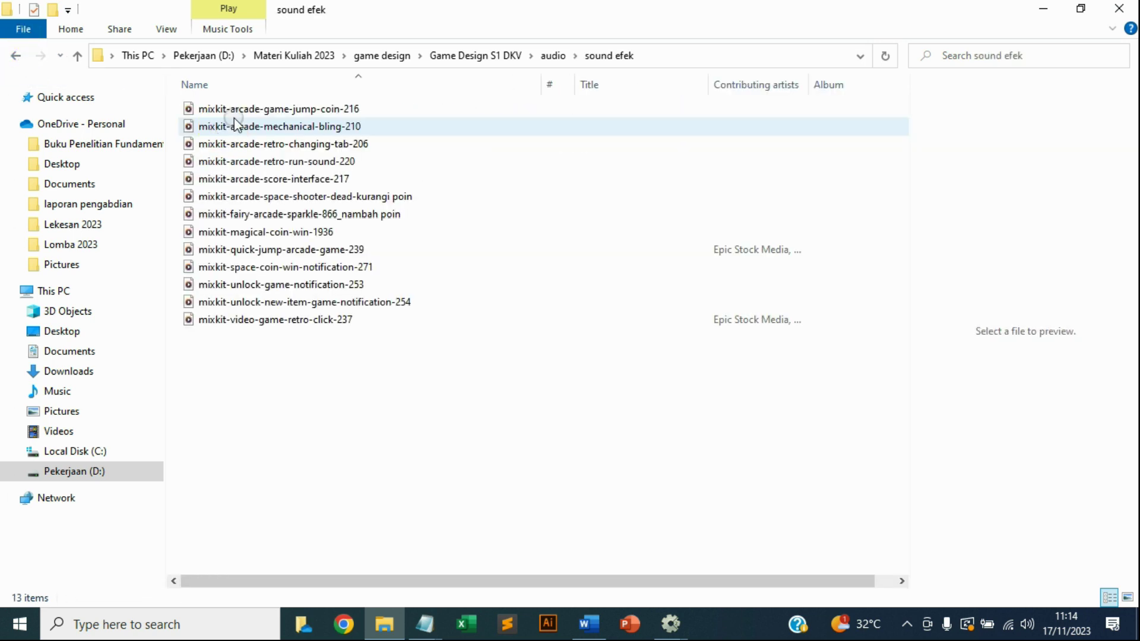
left_click(368, 198)
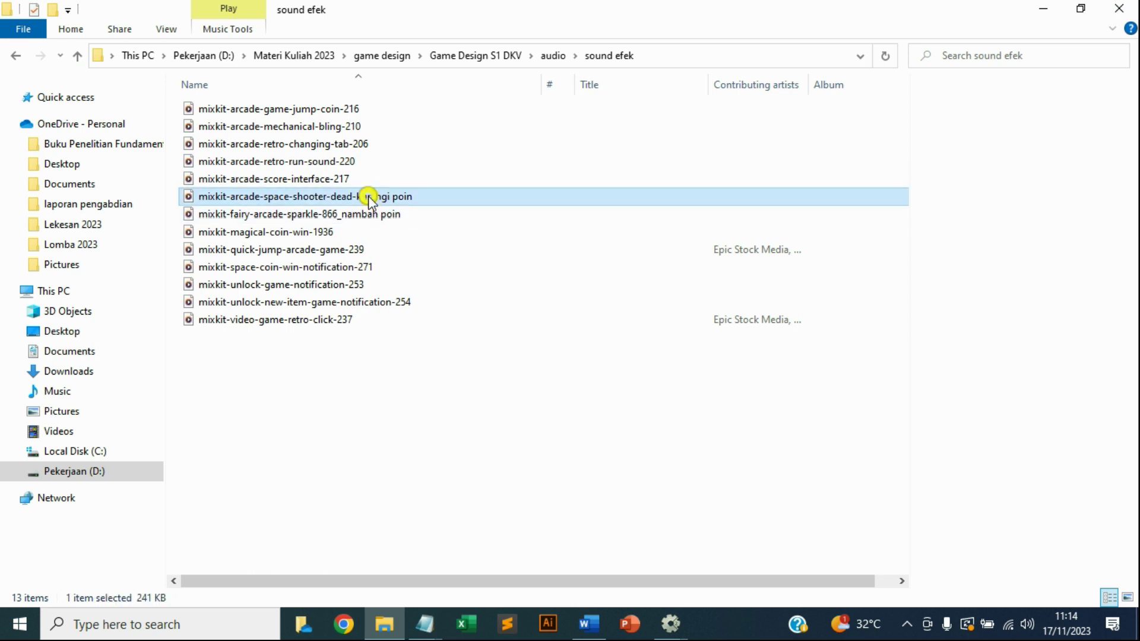
double_click(368, 198)
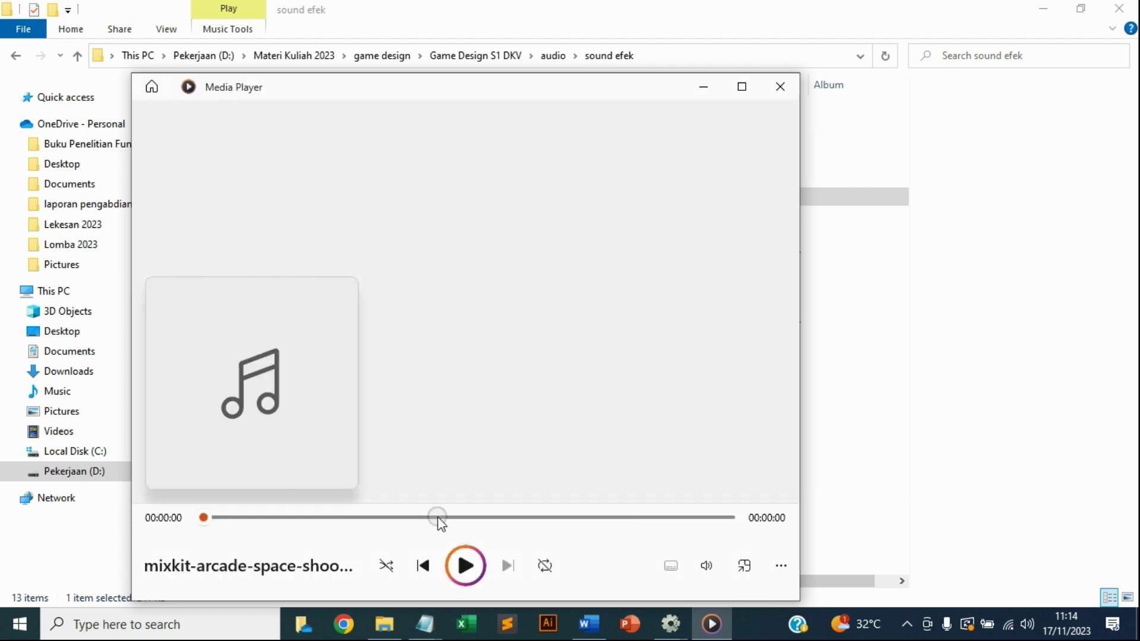
left_click(469, 568)
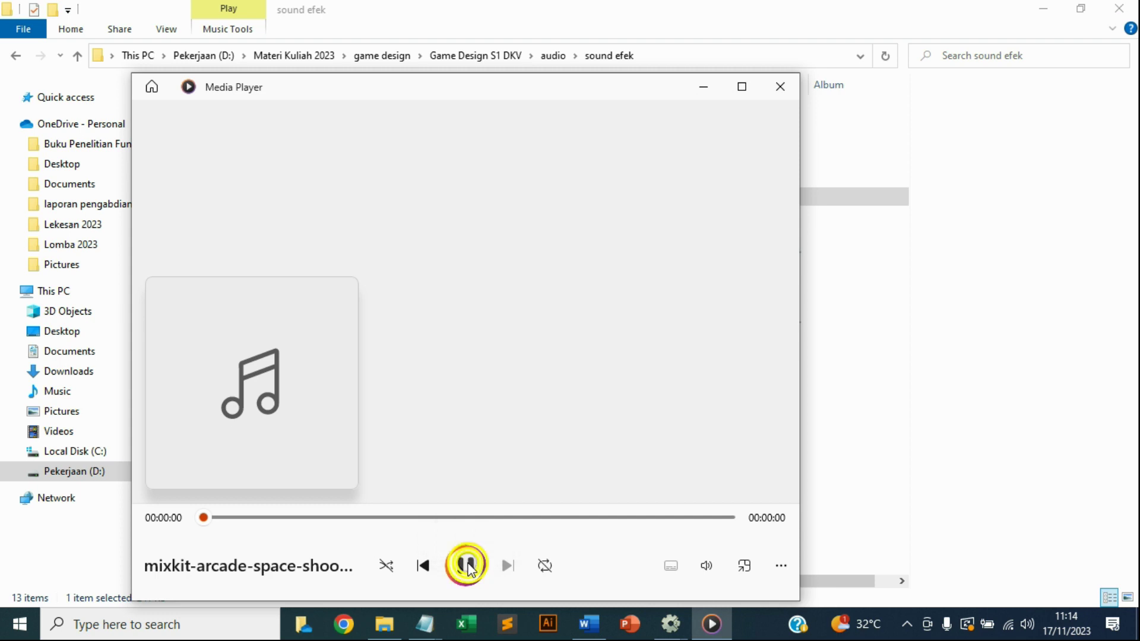
left_click(469, 568)
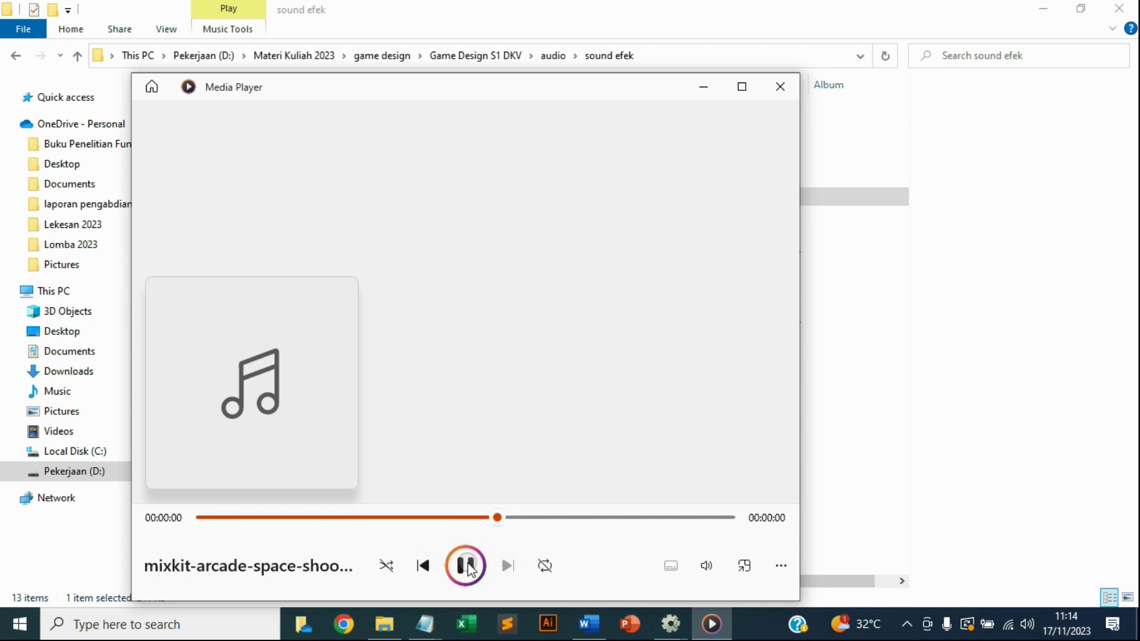
left_click(469, 569)
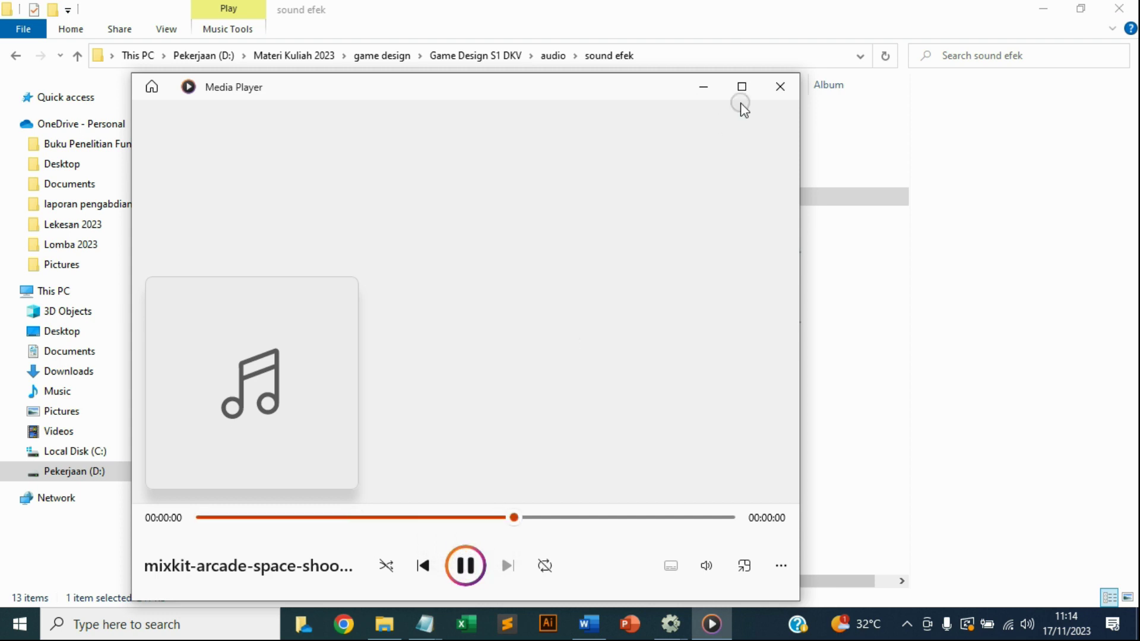
left_click(780, 86)
- Play the nambah poin sparkle sound effect twice, then return to the audio folder
left_click(372, 215)
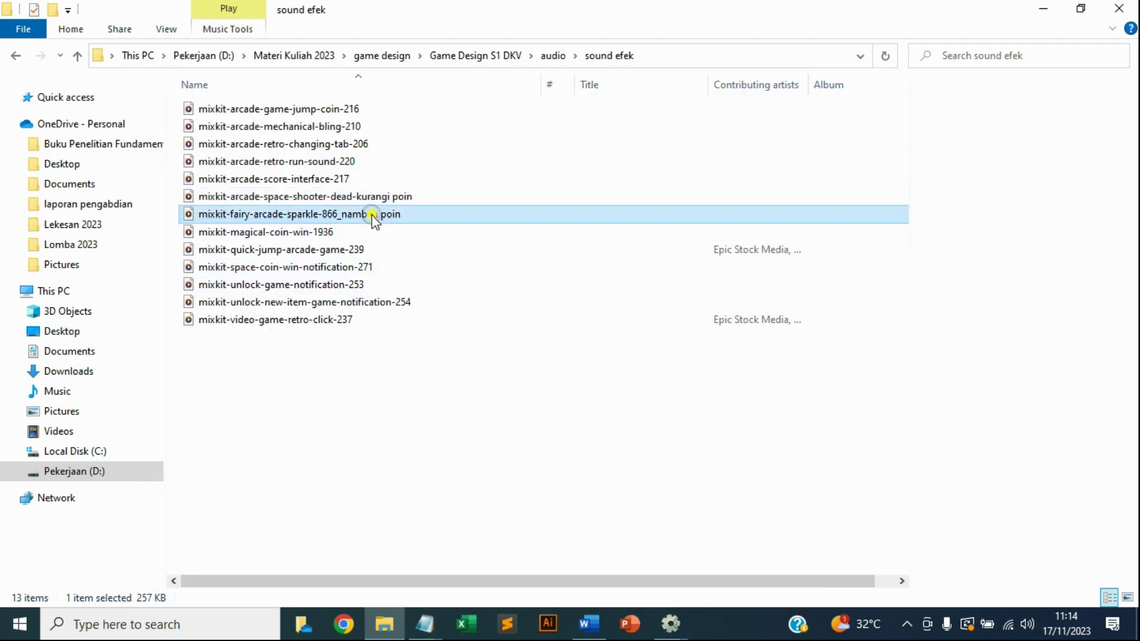
double_click(373, 215)
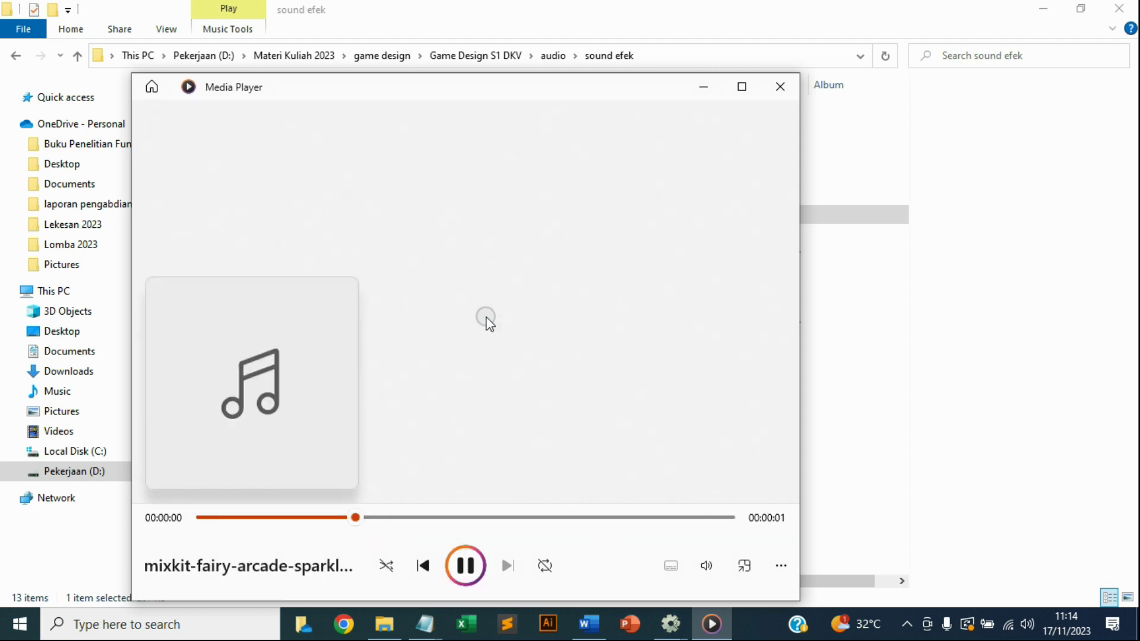
left_click(469, 570)
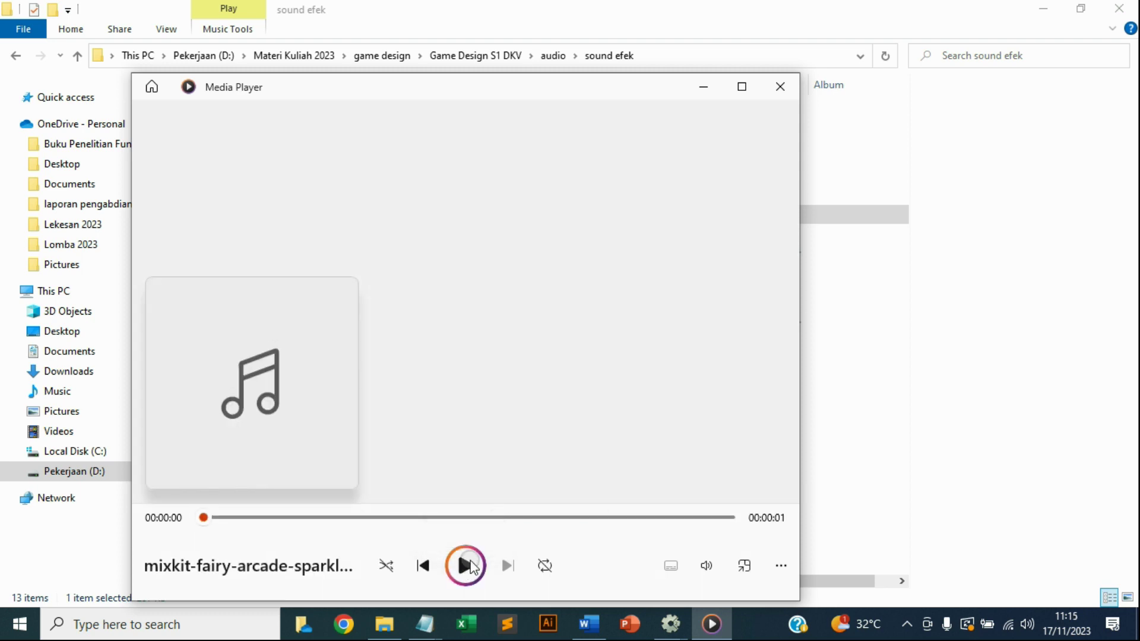
left_click(472, 567)
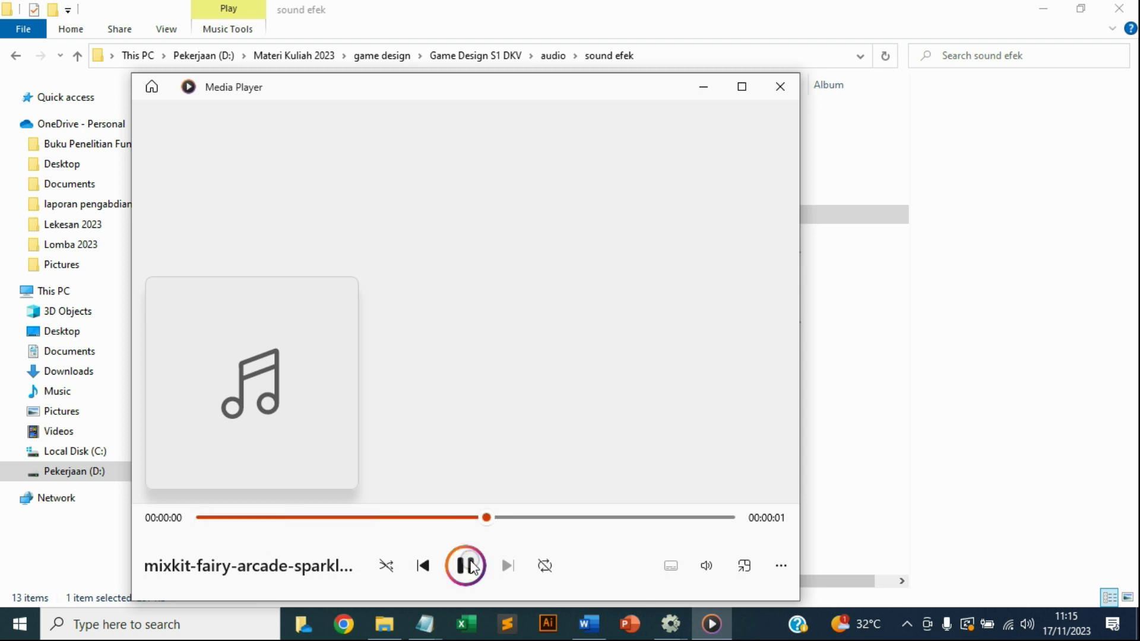
left_click(780, 87)
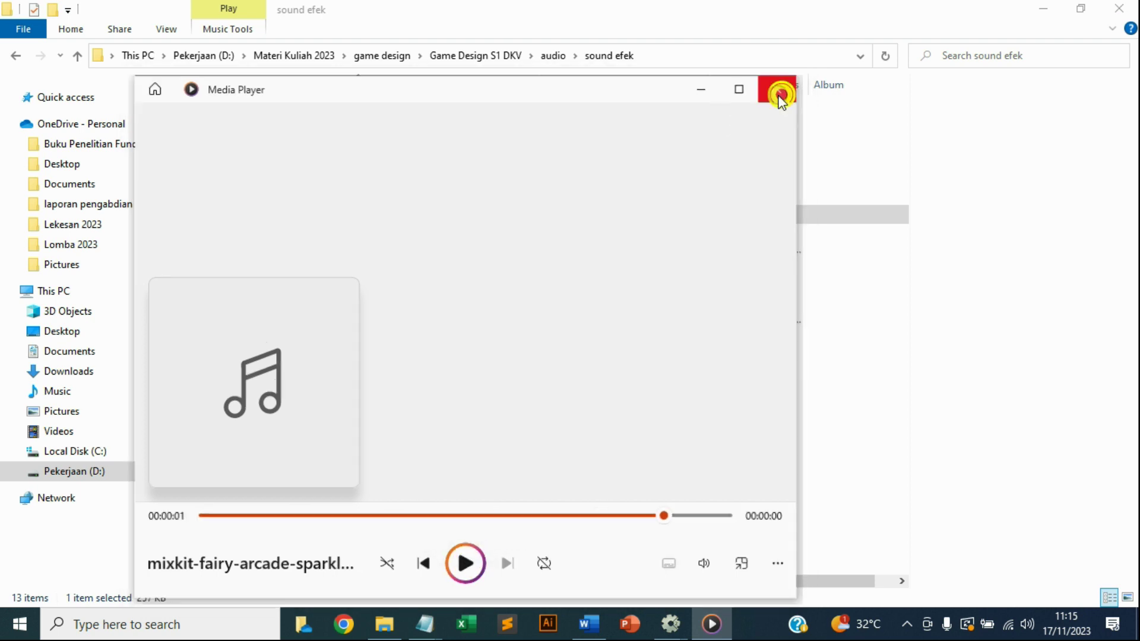
left_click(17, 55)
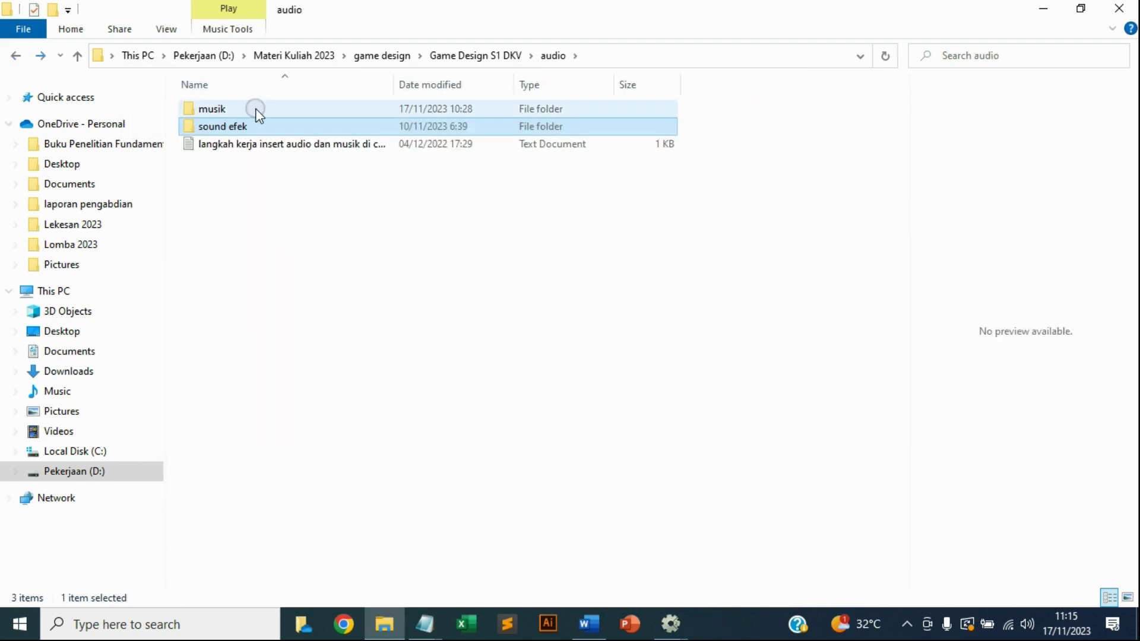
- Play and pause the mixkit-born-620_BG_MUSIK_game buah track, then go back to Construct 2
left_click(273, 109)
double_click(273, 108)
double_click(262, 111)
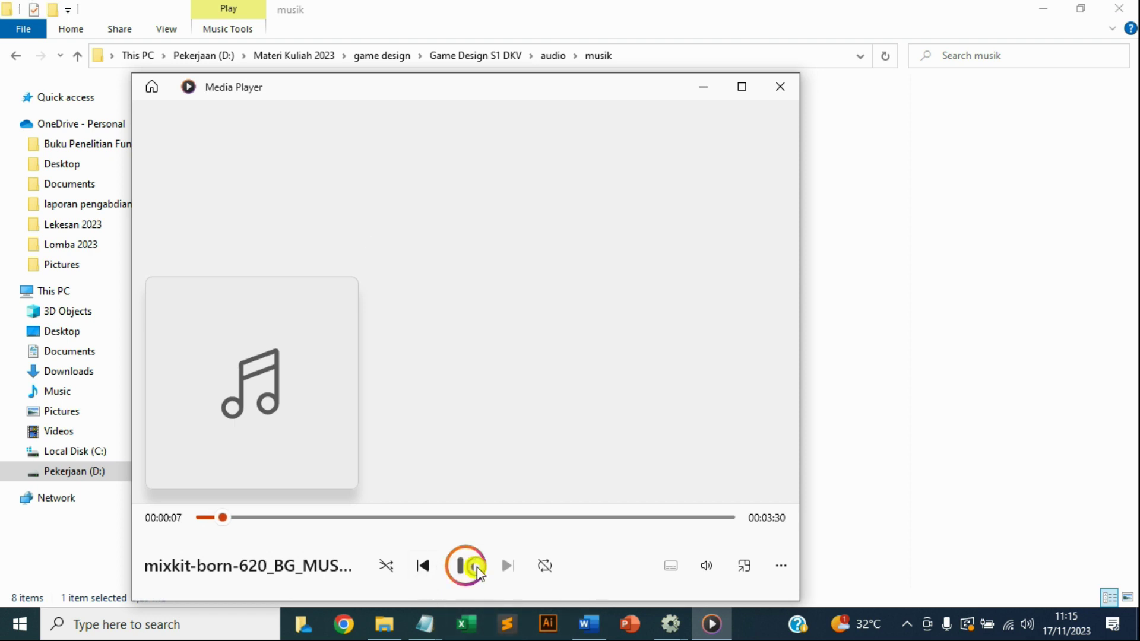
left_click(452, 567)
left_click(702, 87)
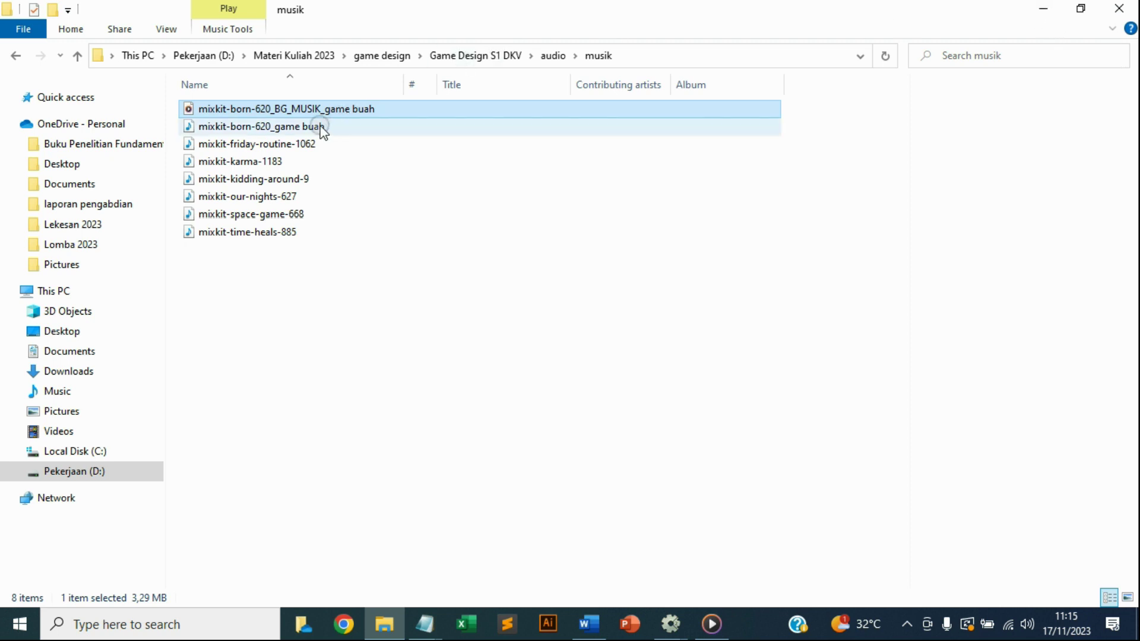
left_click(16, 55)
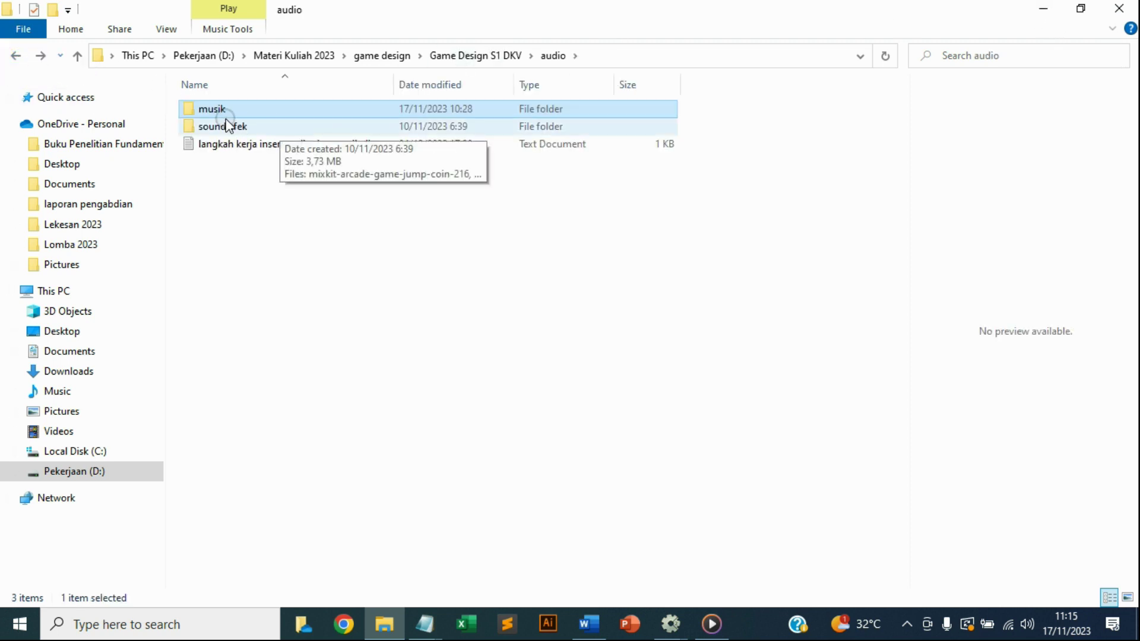
left_click(1043, 9)
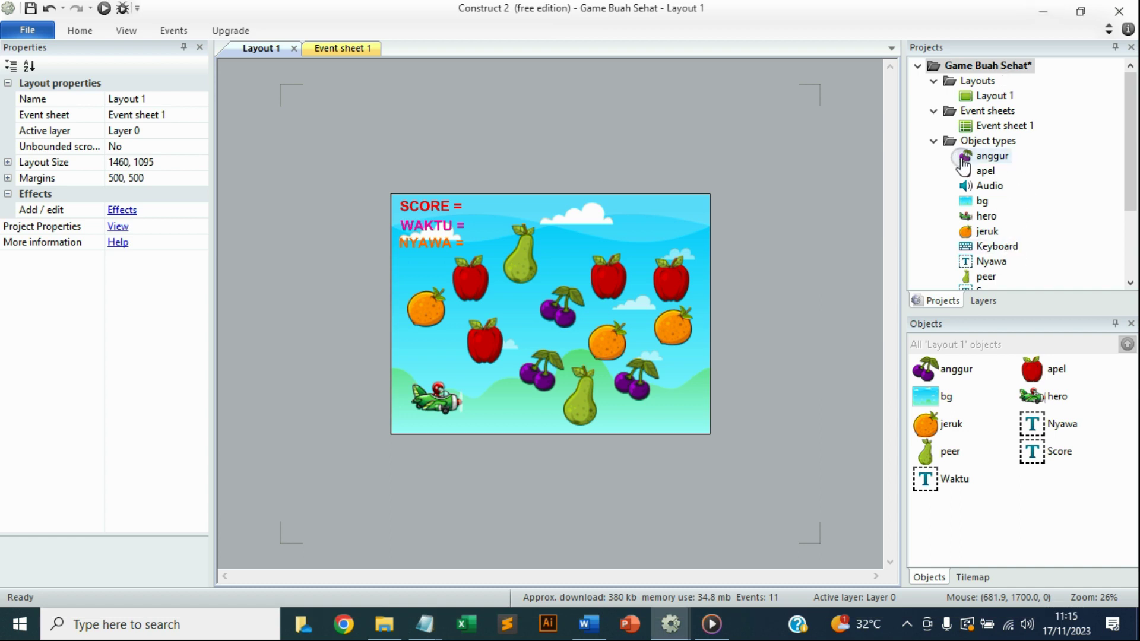
scroll(1018, 199, "down", 1)
scroll(1027, 205, "down", 2)
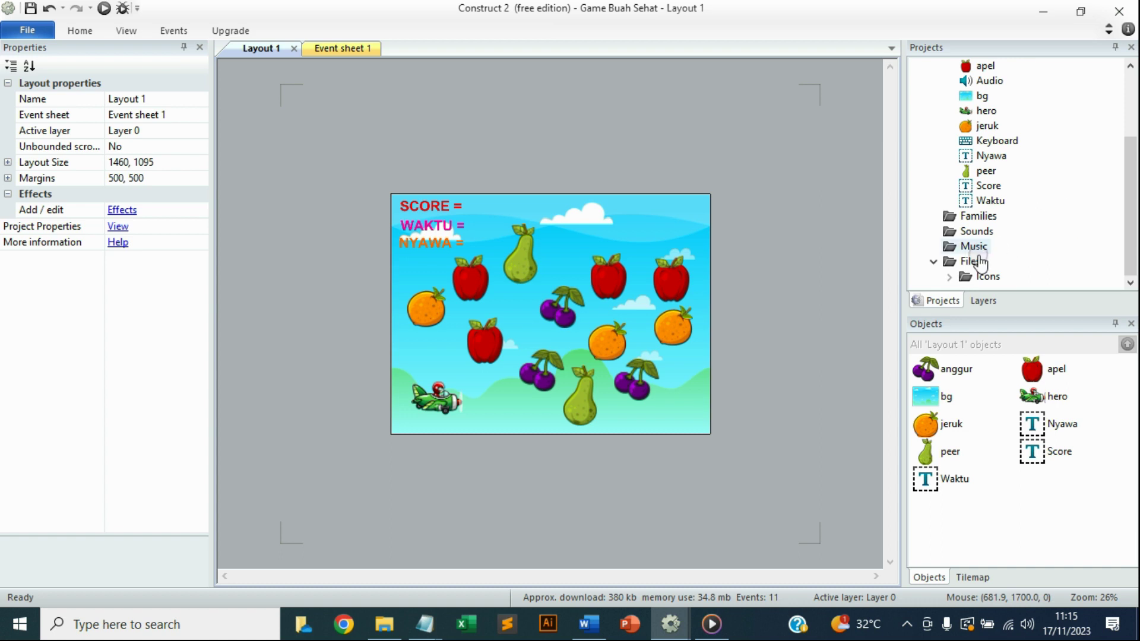
scroll(970, 261, "up", 2)
left_click(978, 301)
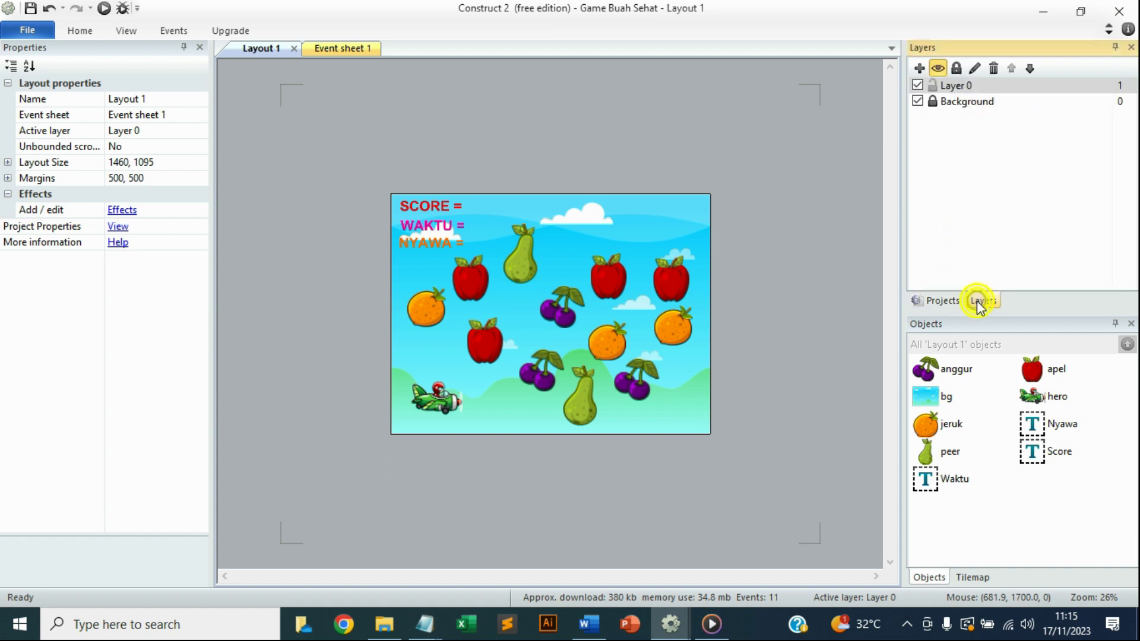
left_click(944, 301)
scroll(1012, 171, "down", 2)
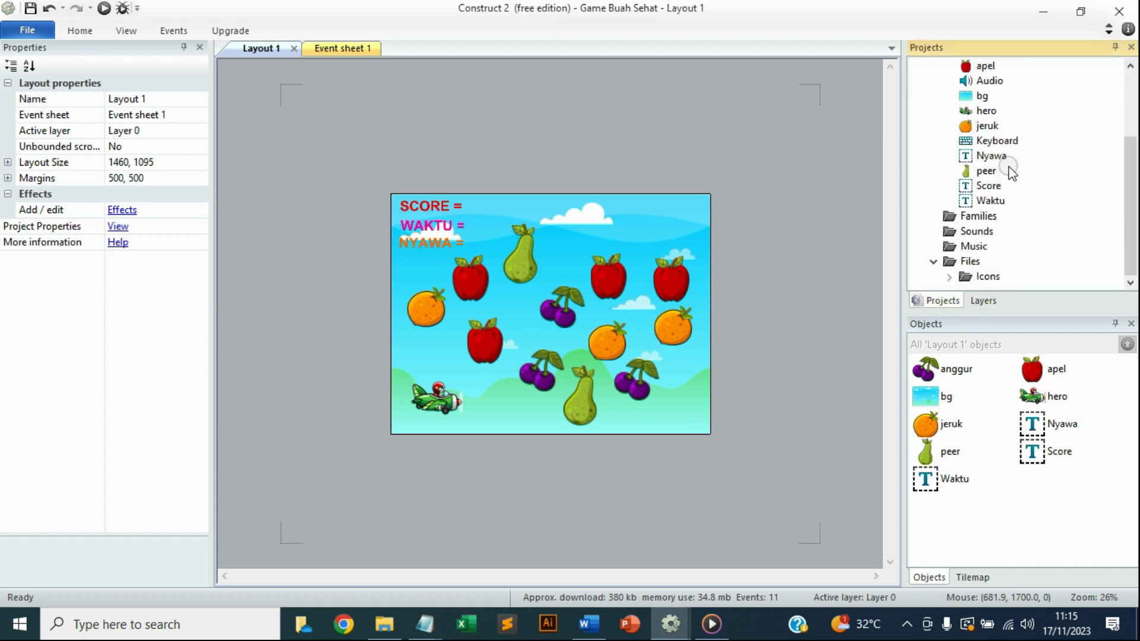
left_click(968, 248)
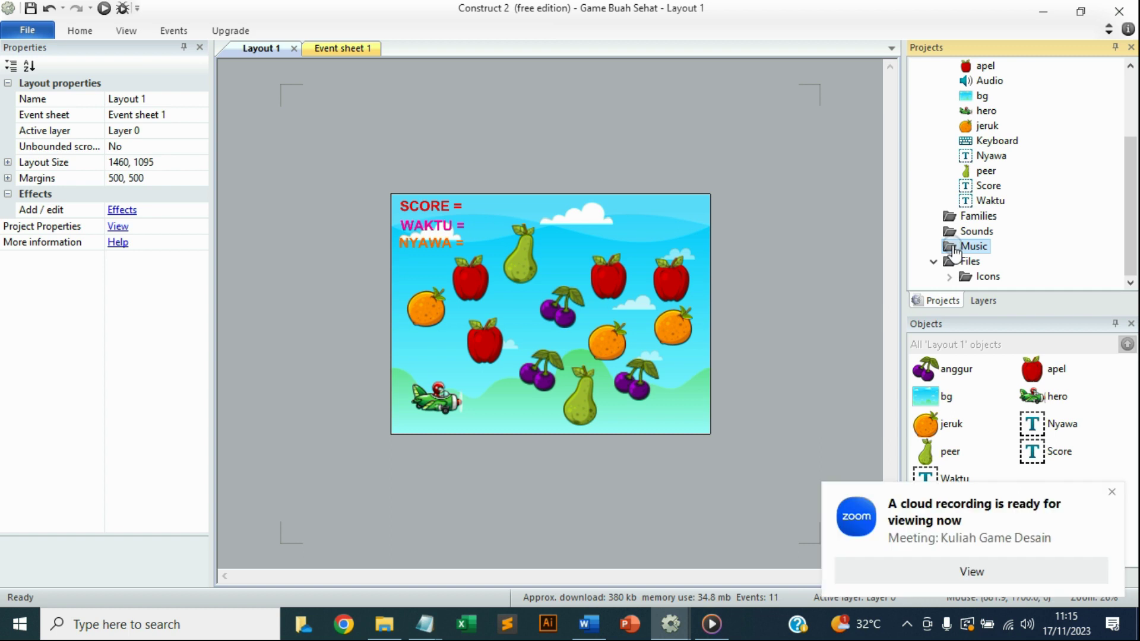
right_click(953, 248)
left_click(1108, 479)
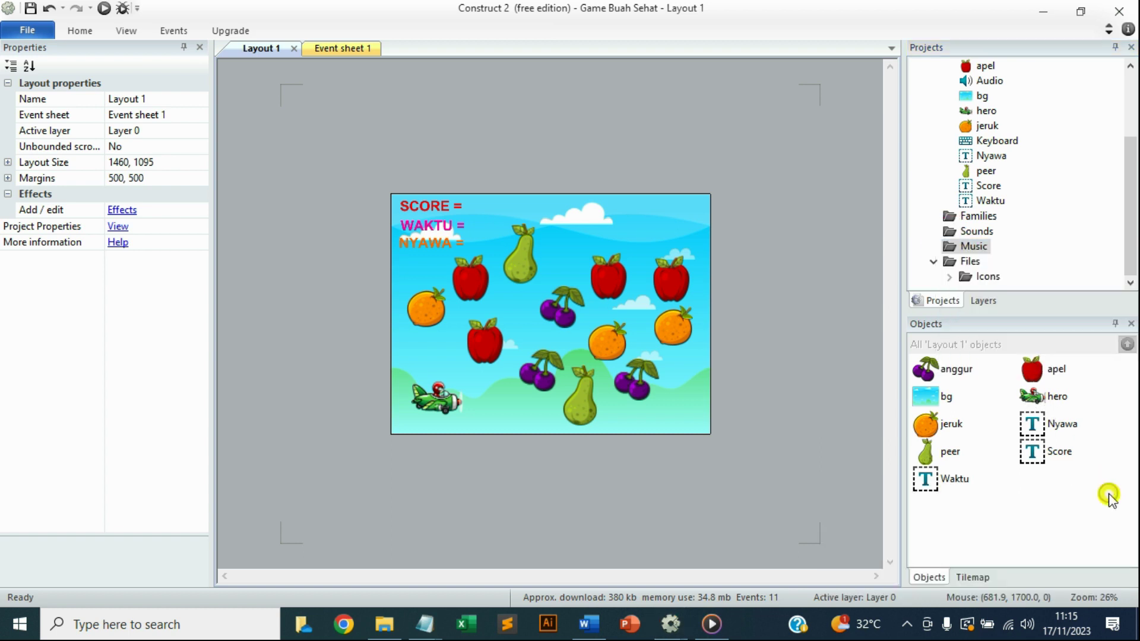
- Import mixkit-born-620_BG_MUSIK_game buah from audio\musik into the Music folder
right_click(972, 245)
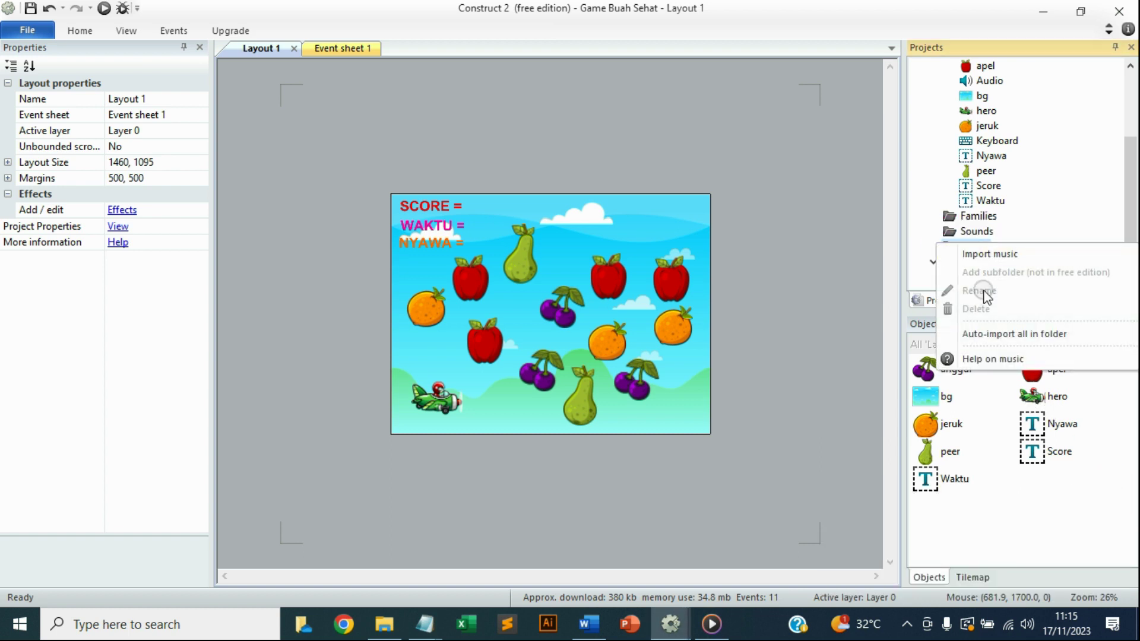
left_click(992, 255)
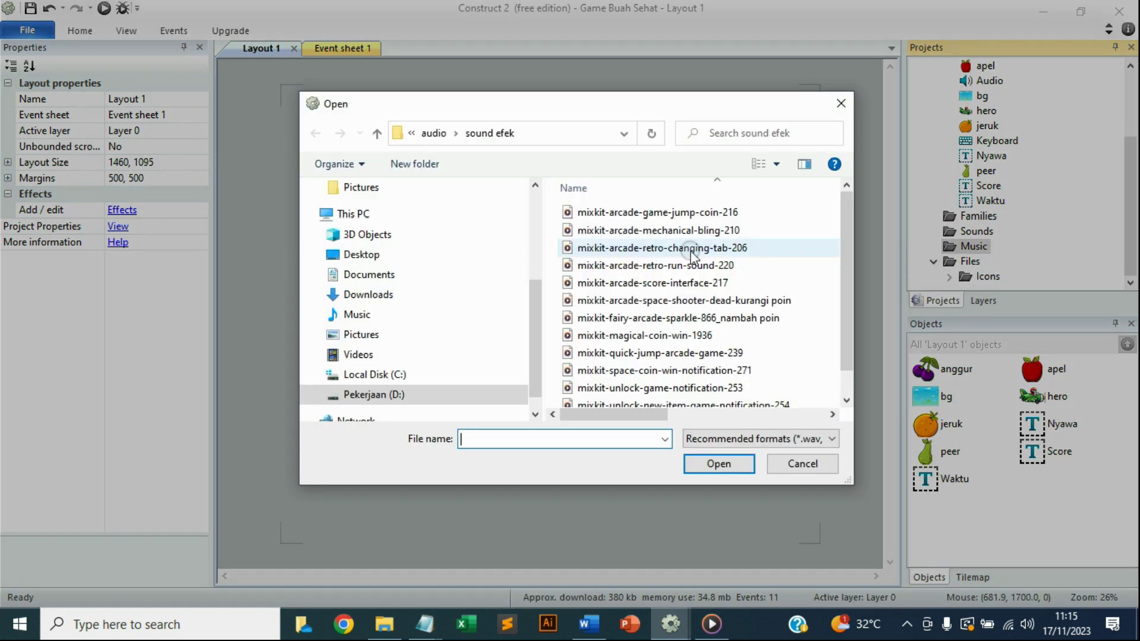
left_click(434, 133)
left_click(586, 213)
double_click(585, 213)
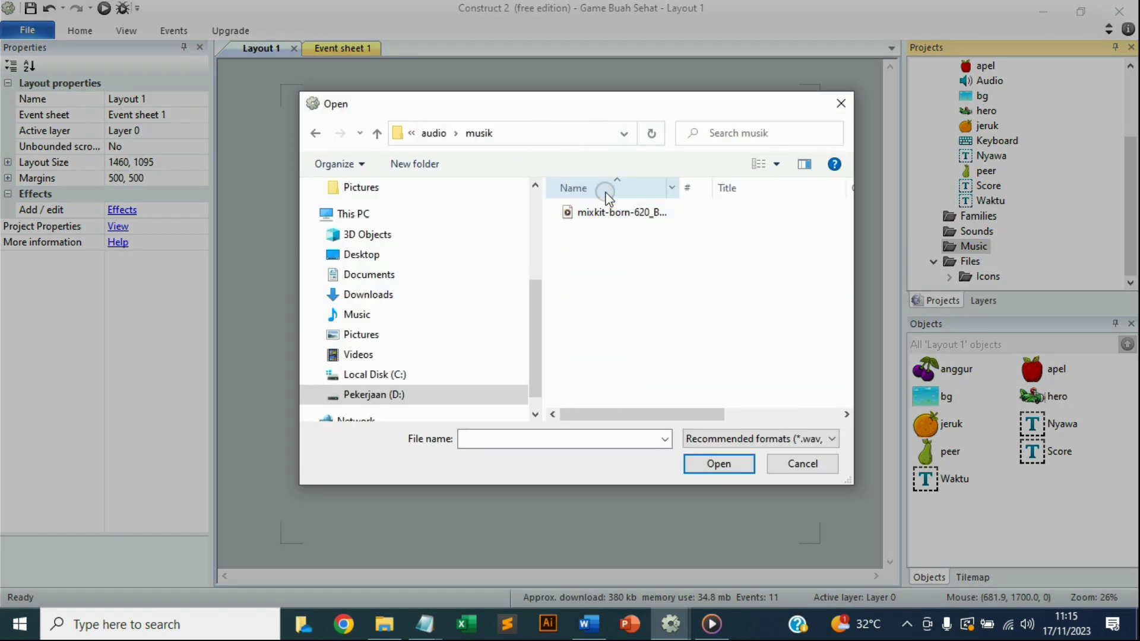
left_click(606, 211)
left_click(746, 465)
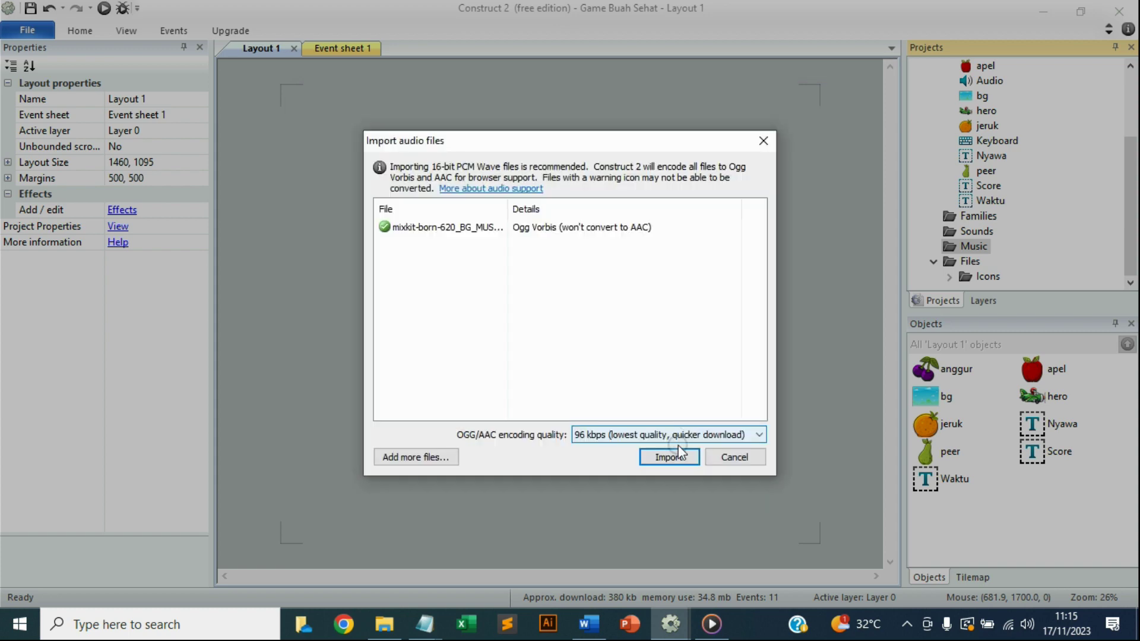
left_click(666, 457)
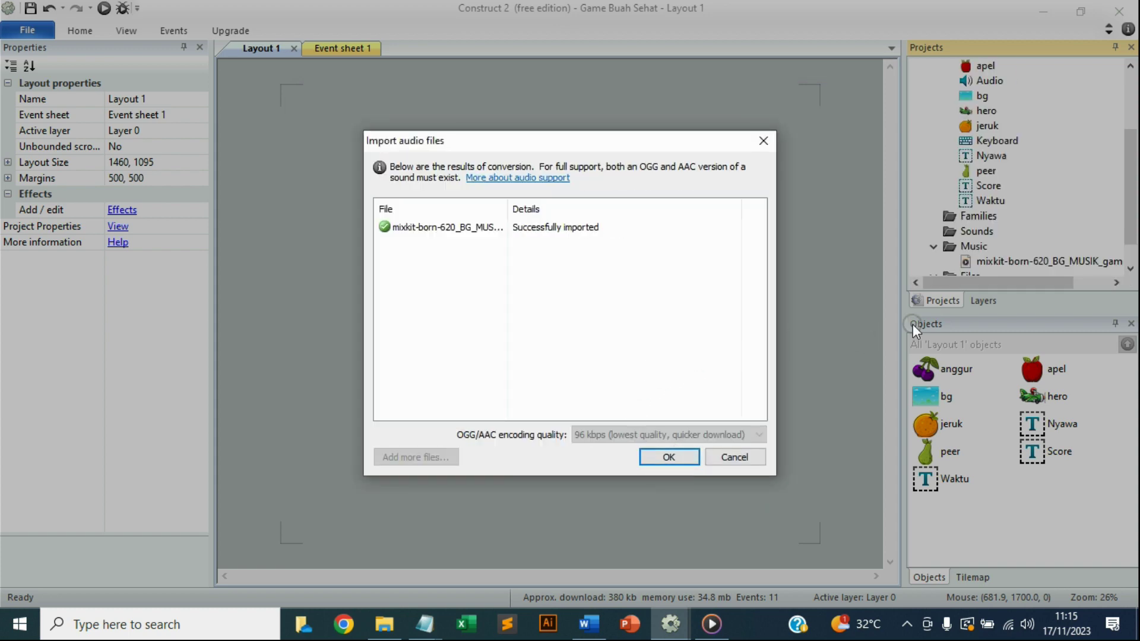
left_click(668, 456)
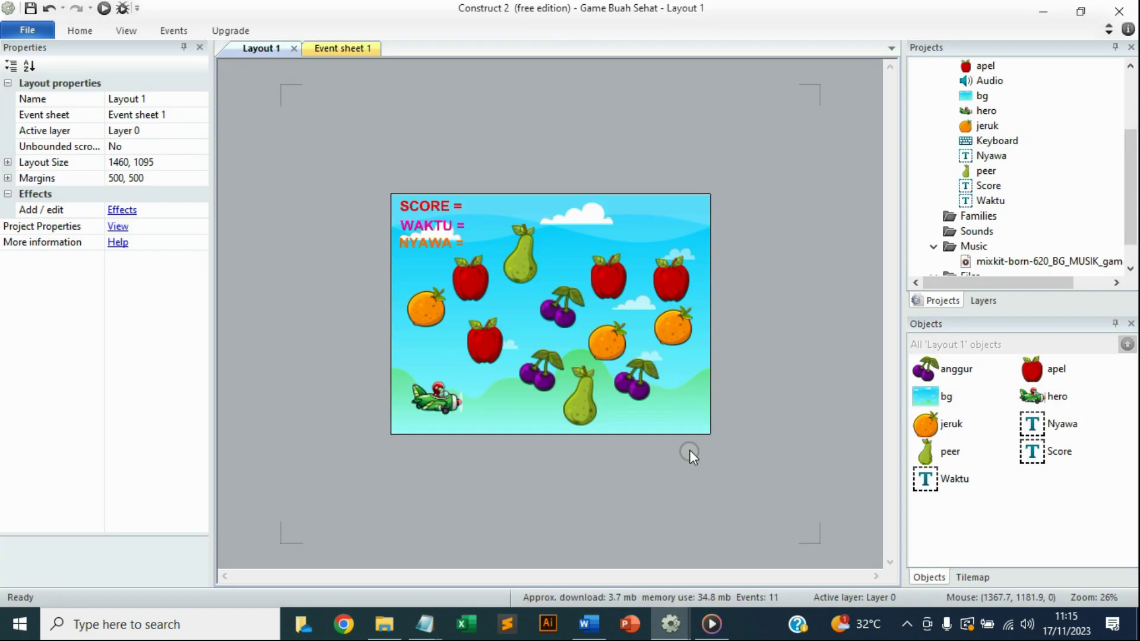
- Import the fairy-arcade-sparkle-866 nambah poin sound from audio\sound efek into Sounds
left_click(985, 233)
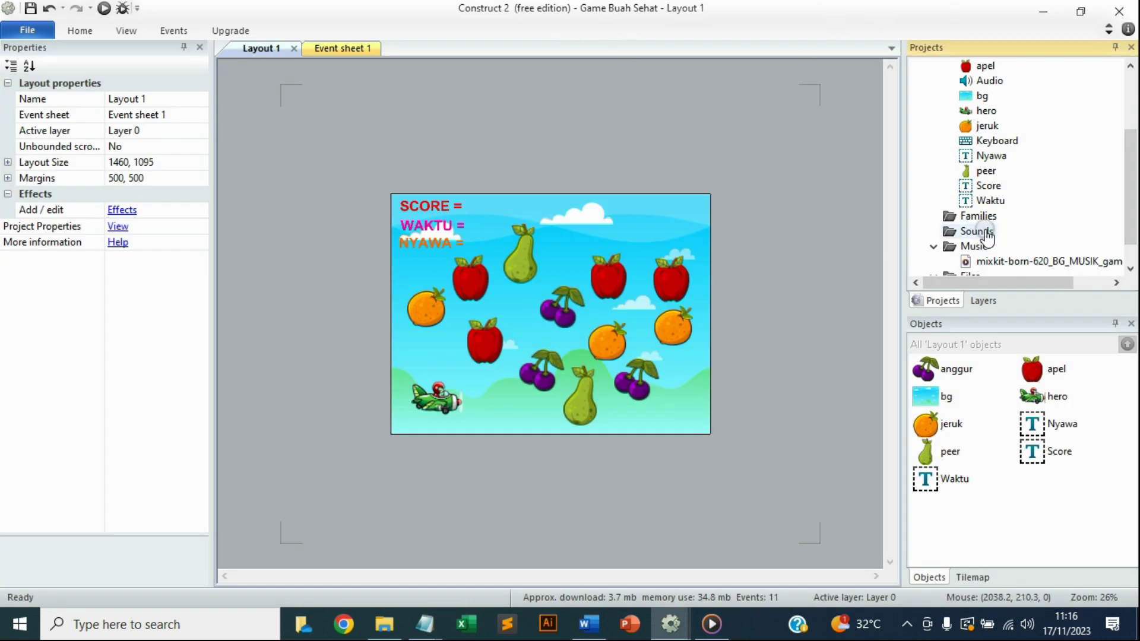
right_click(986, 232)
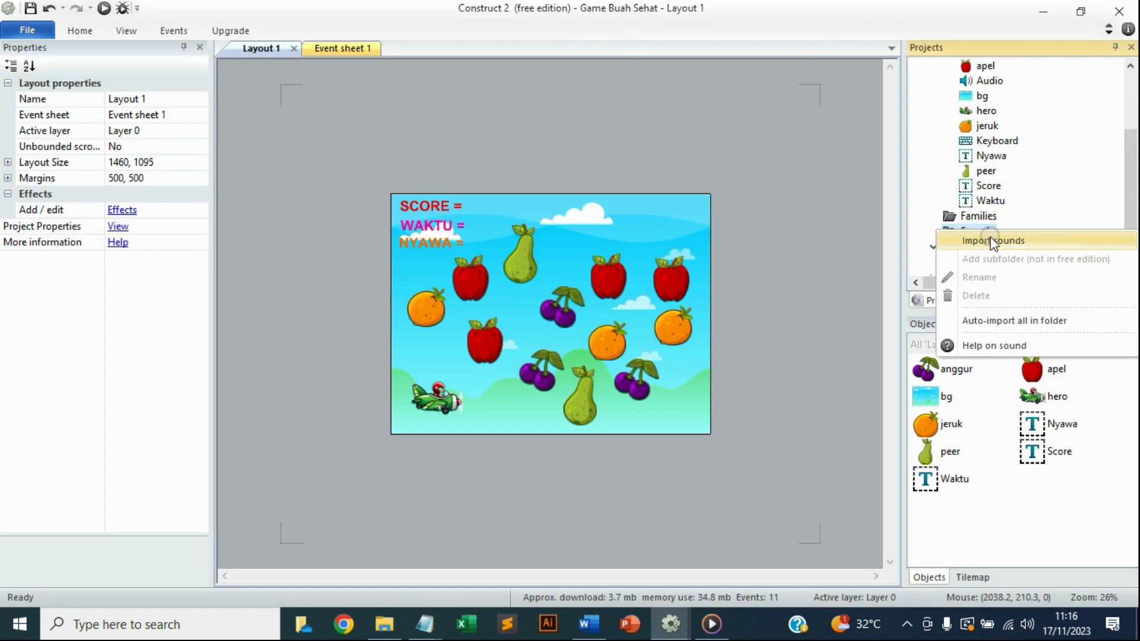
left_click(993, 239)
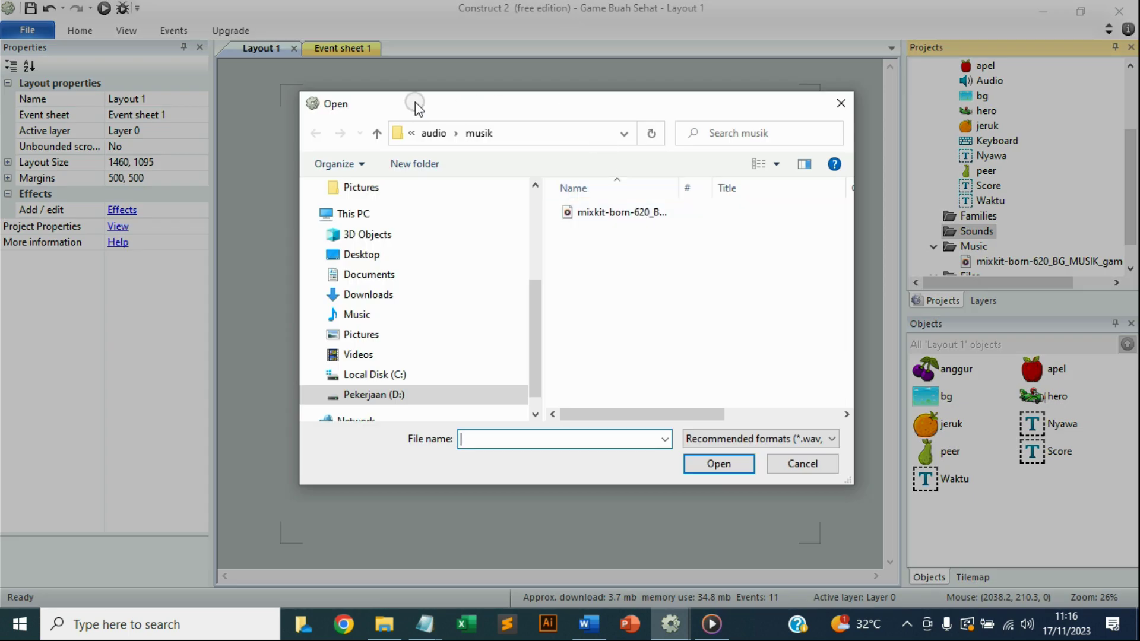
left_click(434, 133)
double_click(587, 231)
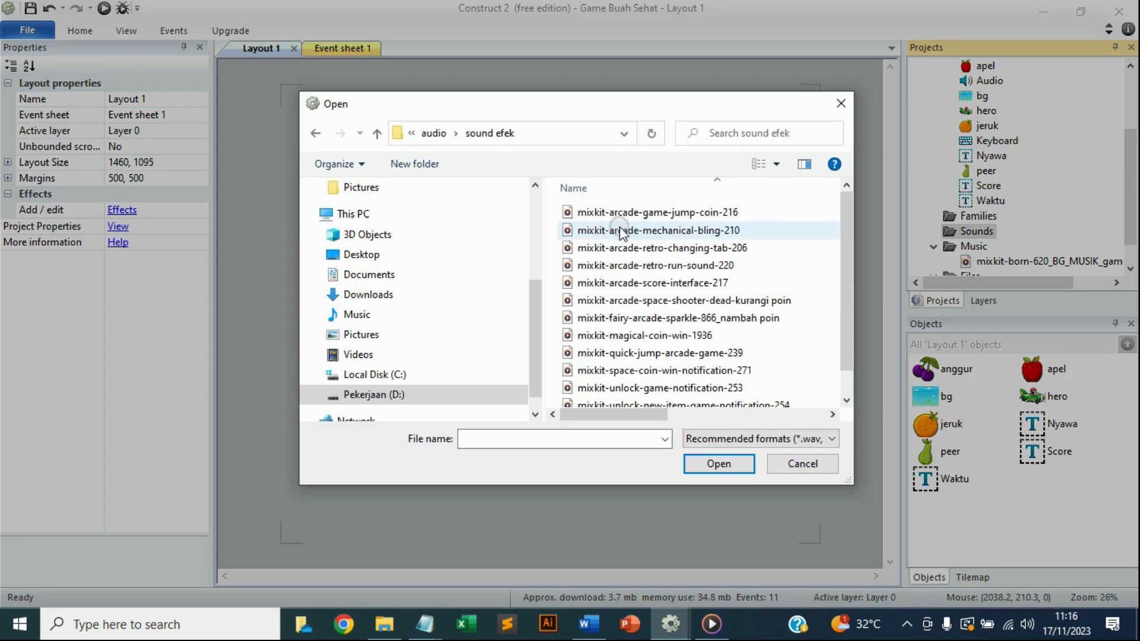
left_click(755, 321)
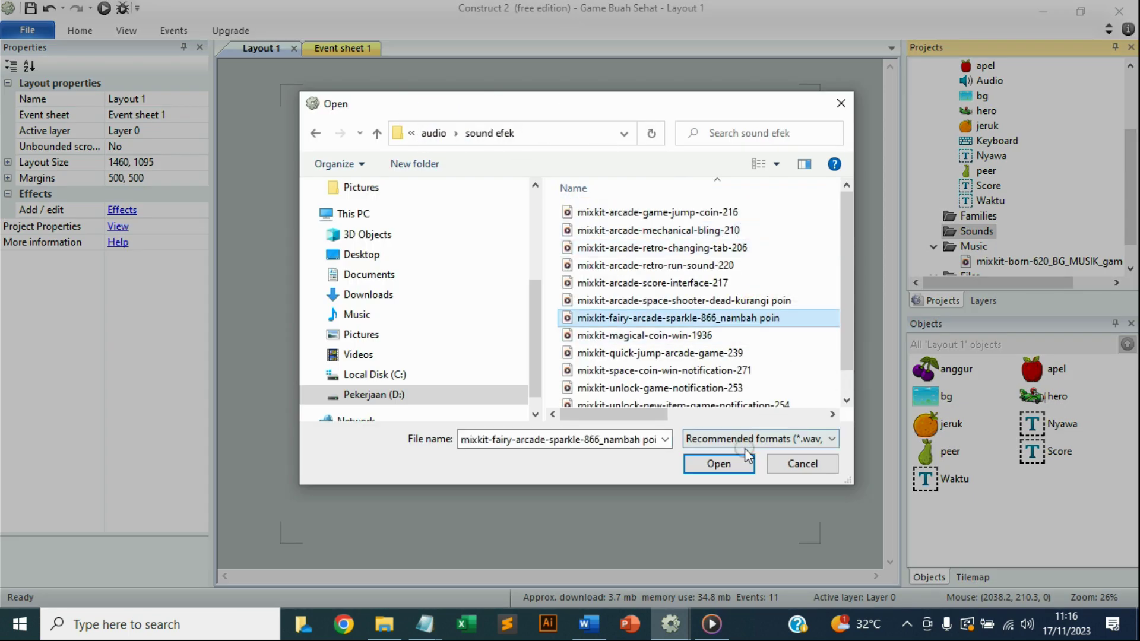
left_click(721, 463)
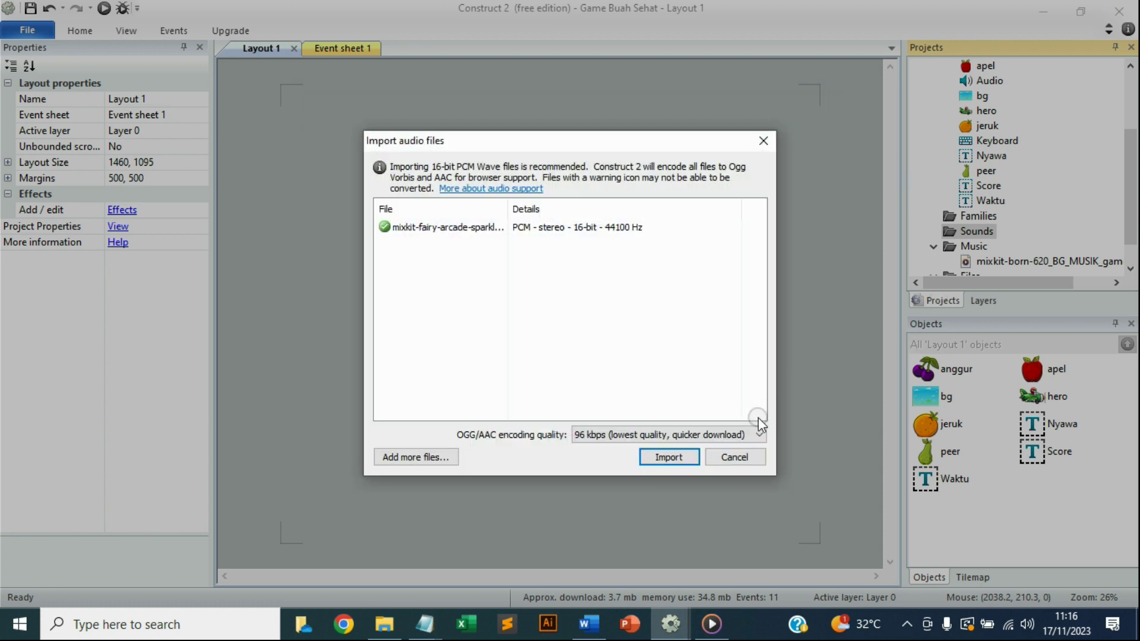
left_click(692, 458)
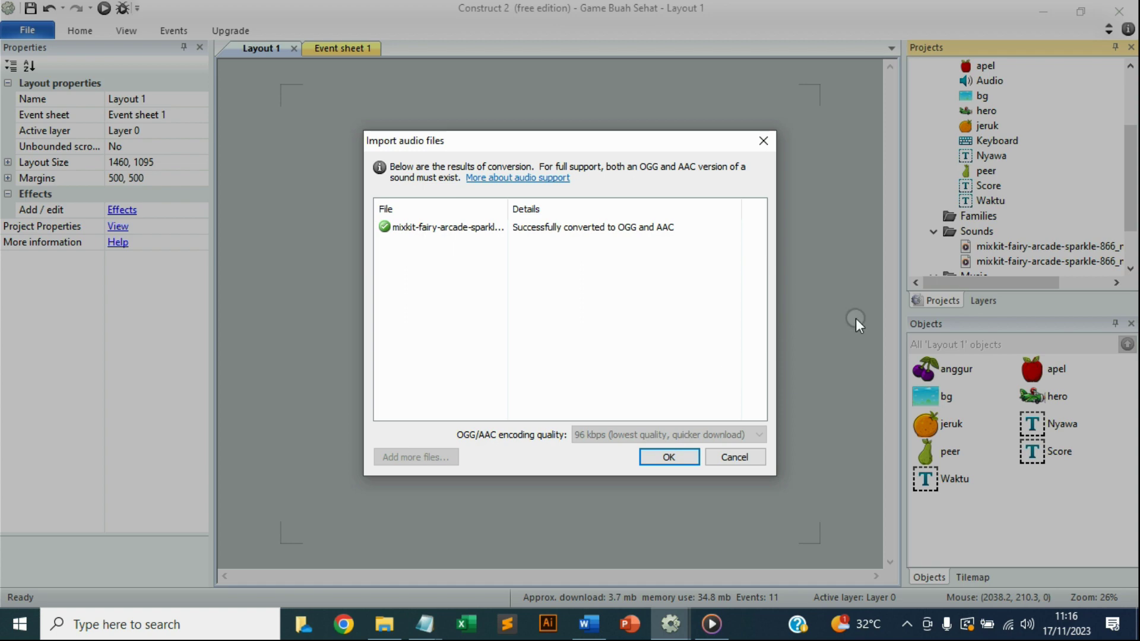
left_click(678, 455)
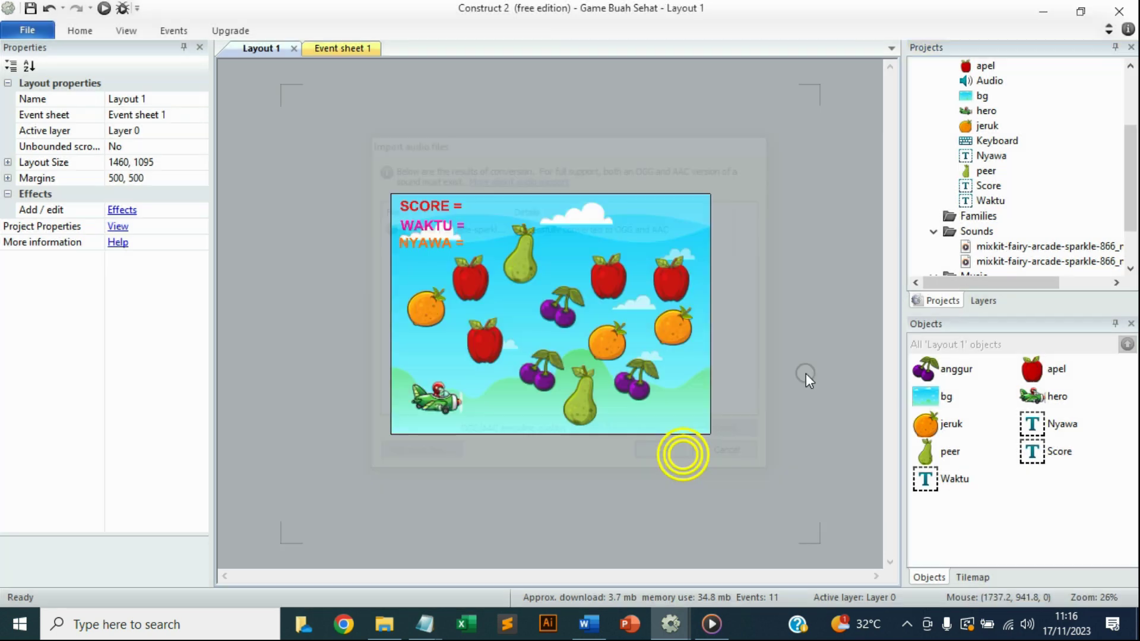
- Import the fairy-arcade-sparkle nambah poin sound into Sounds a second time
right_click(973, 231)
left_click(972, 244)
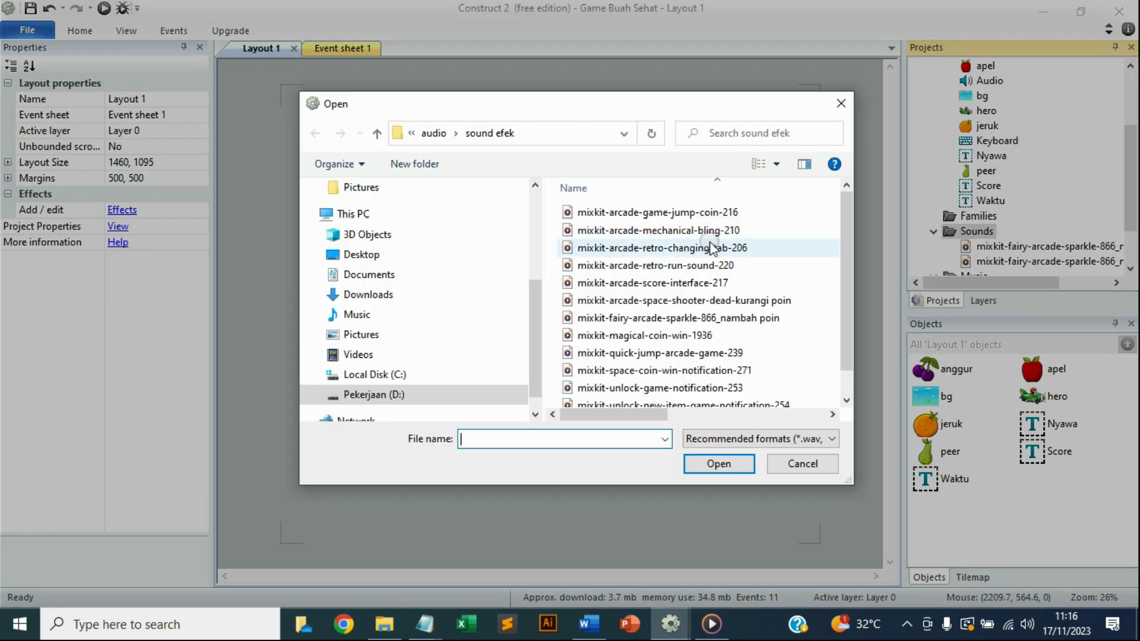
left_click(742, 319)
left_click(719, 464)
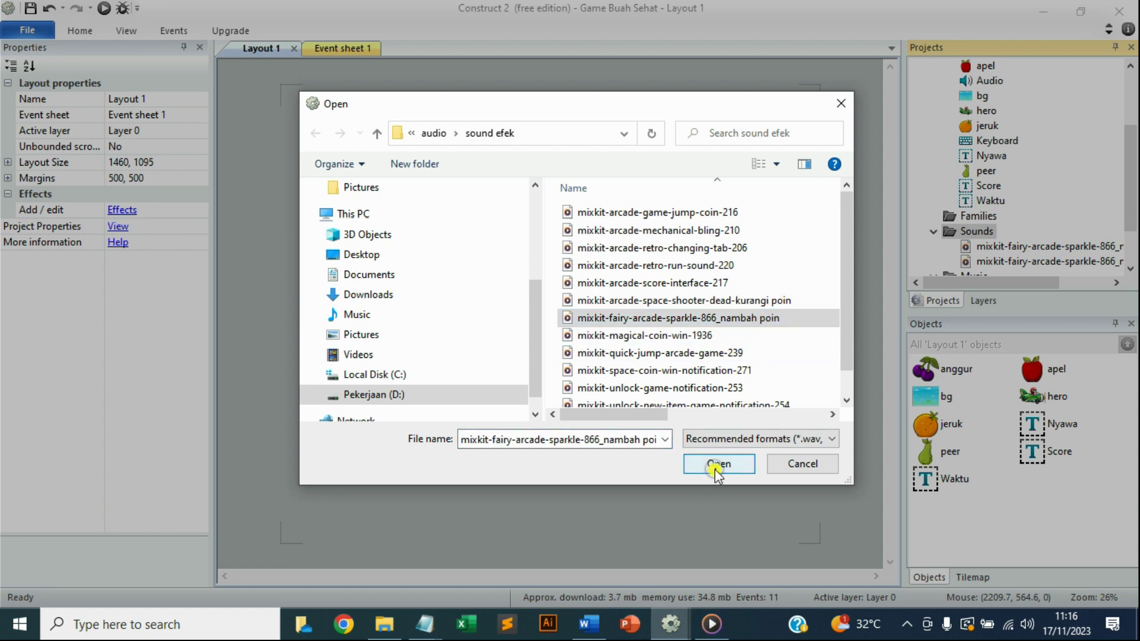
left_click(683, 461)
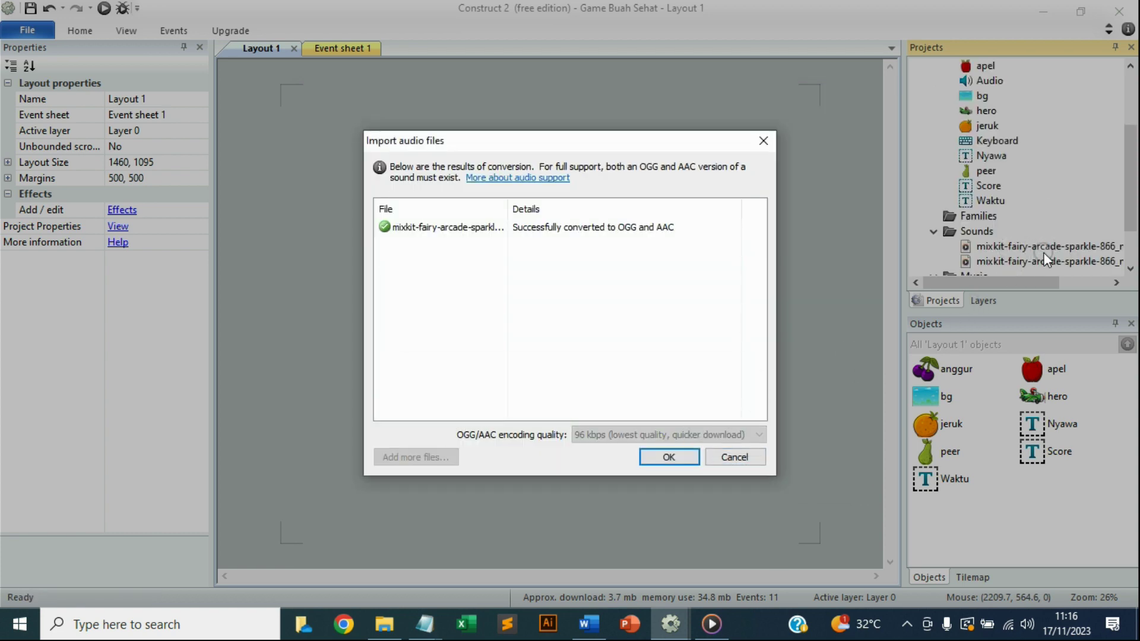
left_click(674, 461)
- Widen the project panel and delete the .m4a copy of the fairy sparkle sound
scroll(1050, 231, "down", 2)
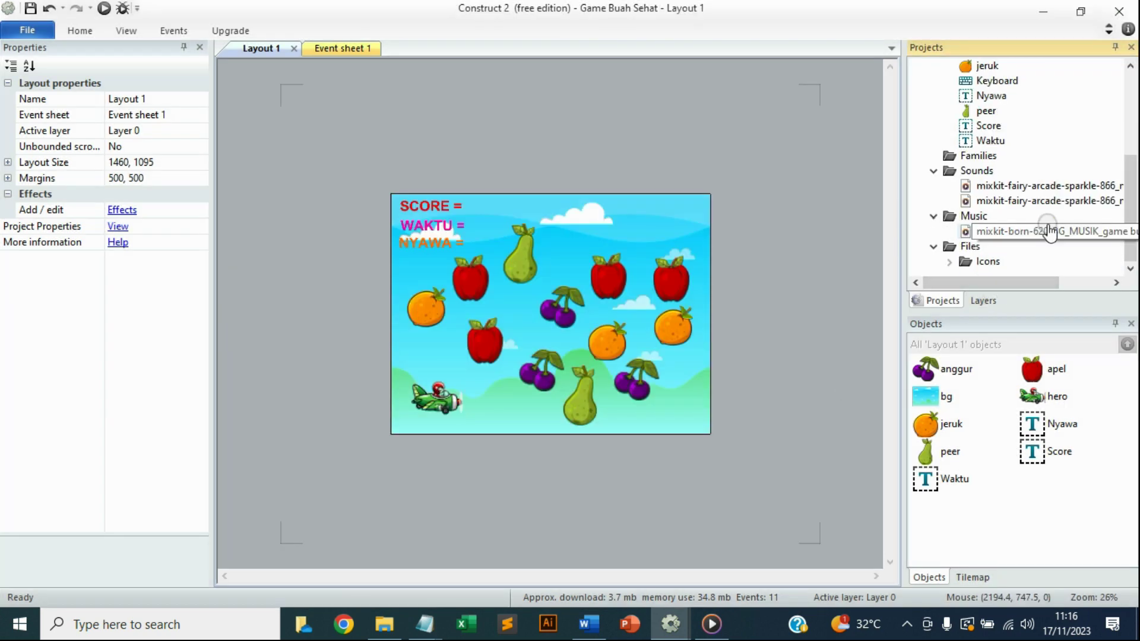
left_click(1048, 187)
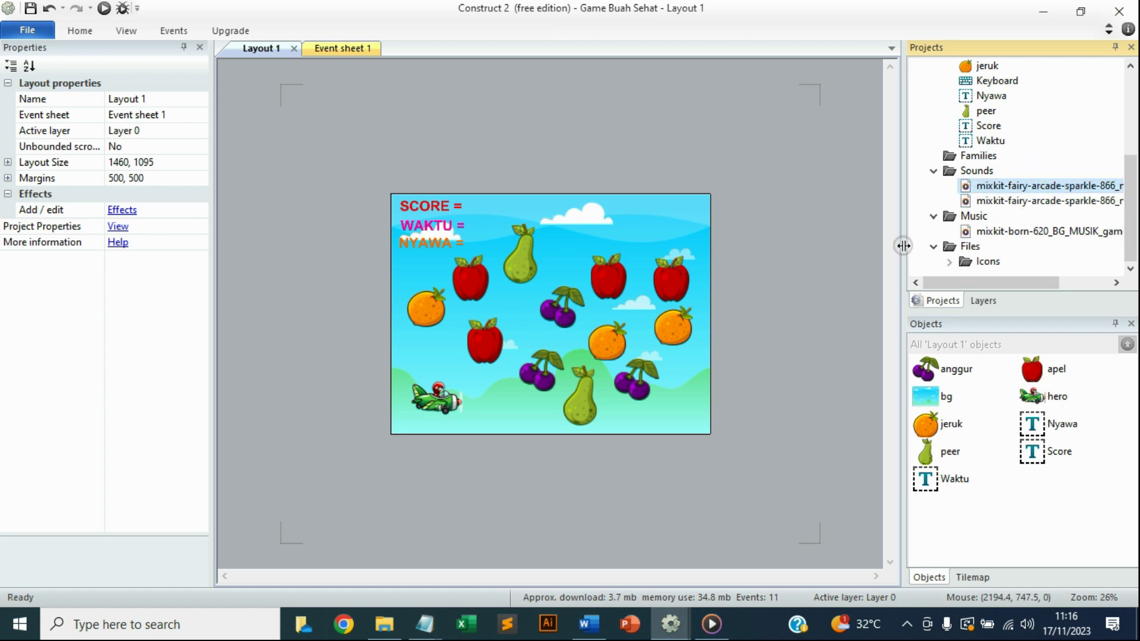
left_click_drag(900, 247, 786, 251)
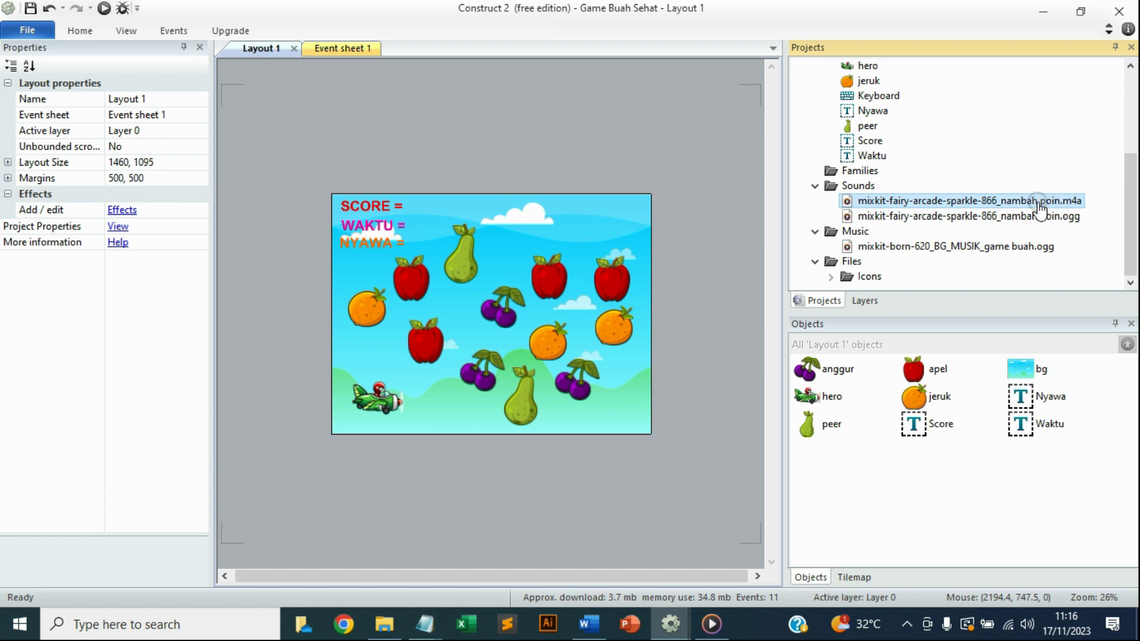
right_click(1040, 204)
left_click(1044, 251)
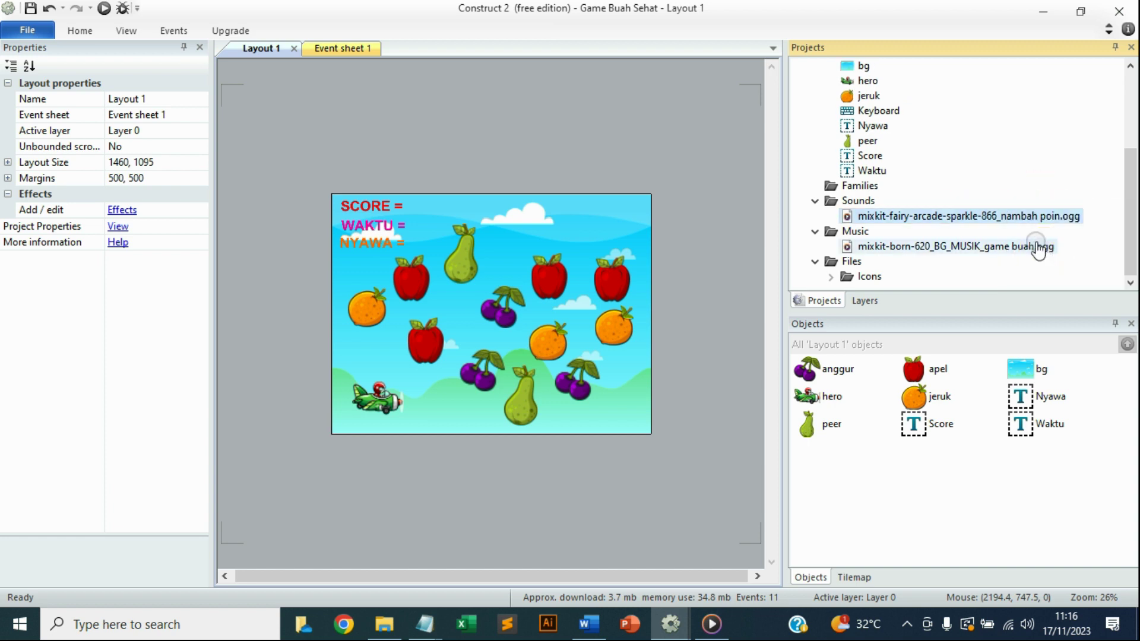
left_click(858, 202)
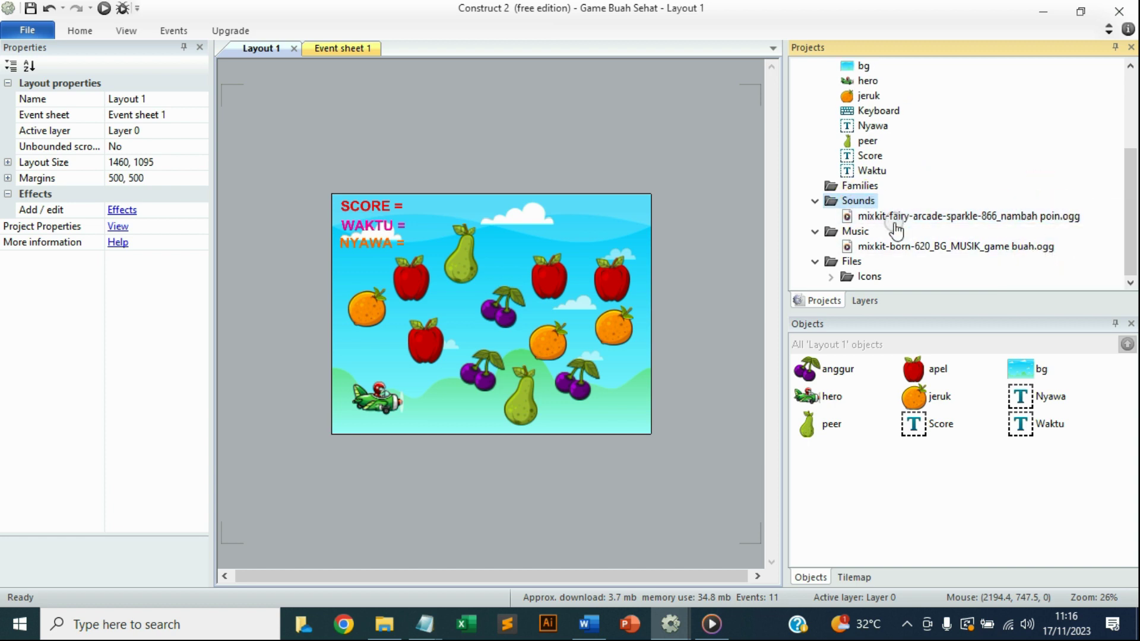
right_click(858, 201)
- Import the arcade-space-shooter-dead kurangi poin sound into Sounds and remove its .m4a entry
left_click(891, 214)
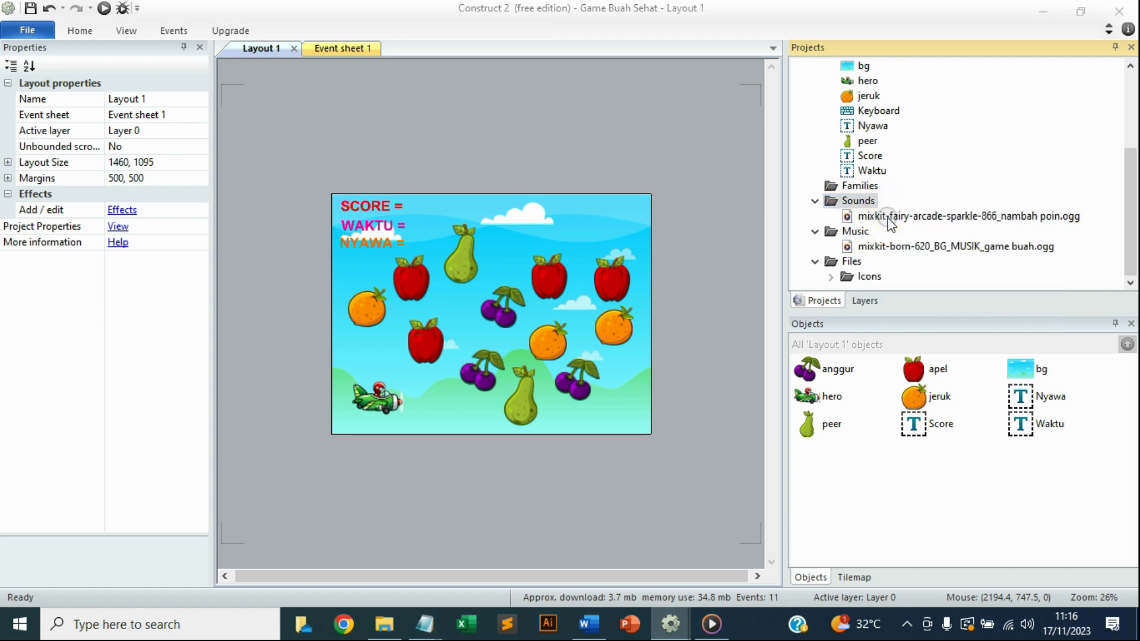
left_click(778, 301)
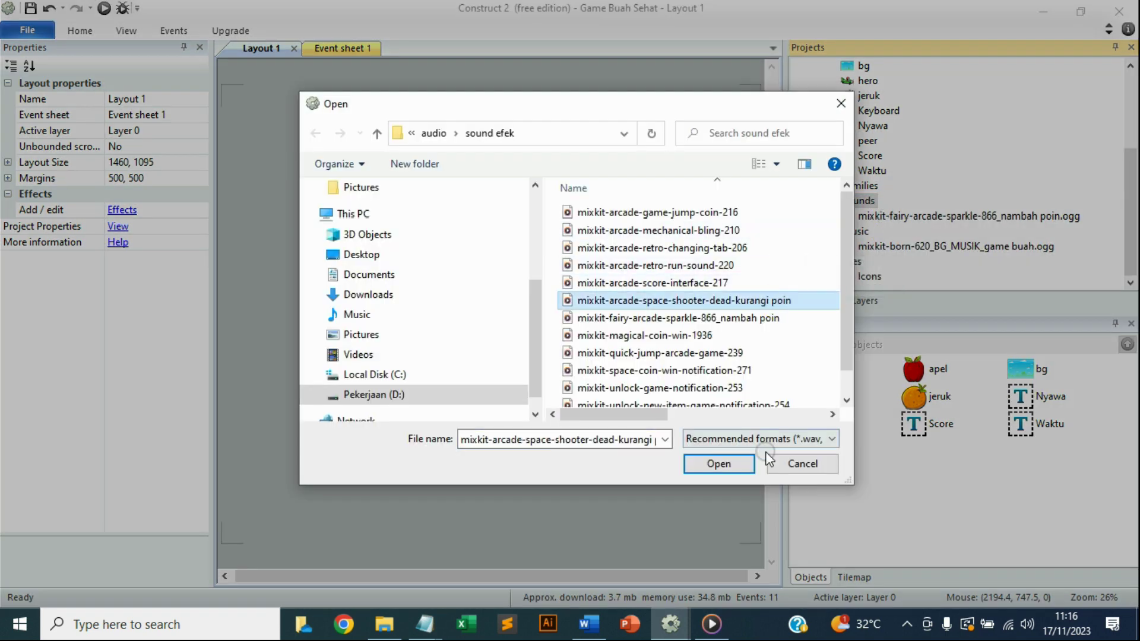
left_click(719, 464)
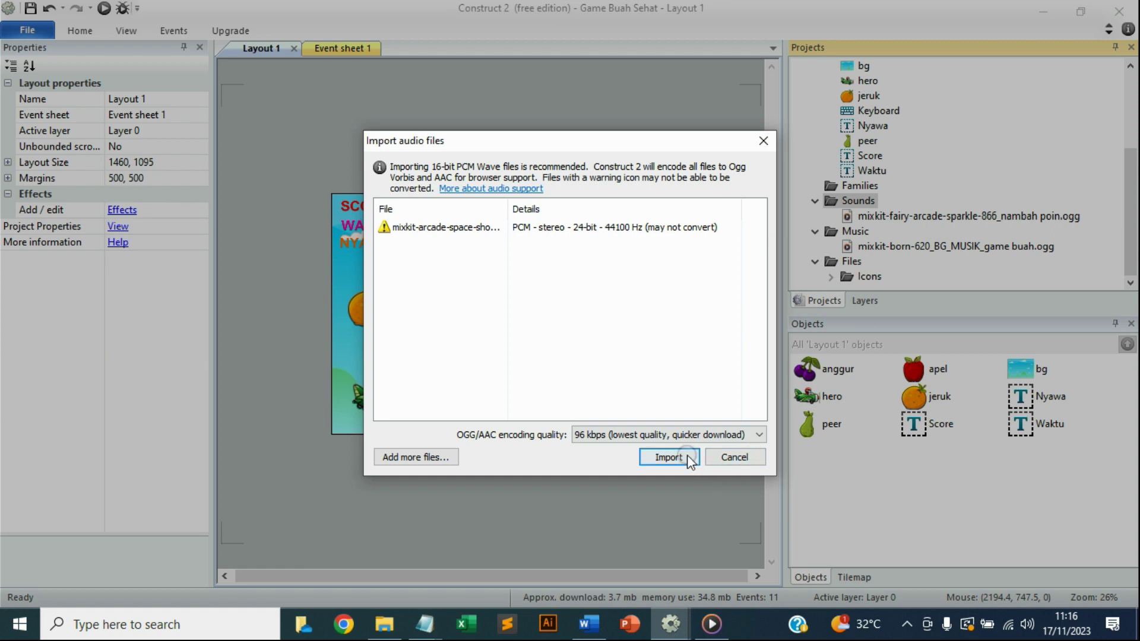
left_click(686, 455)
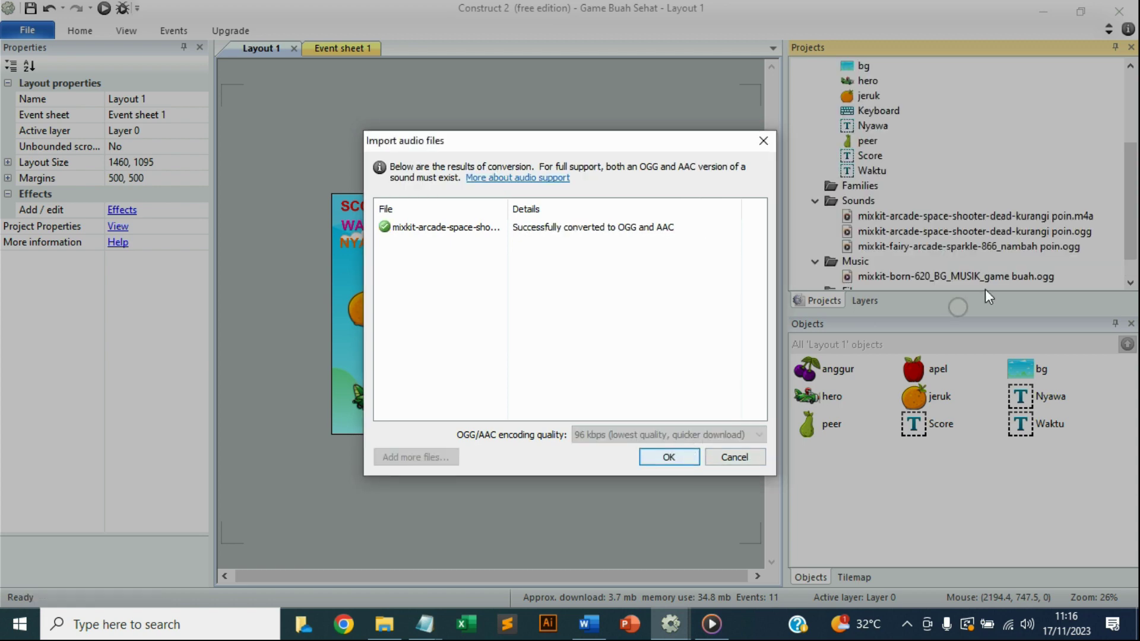
left_click(1053, 233)
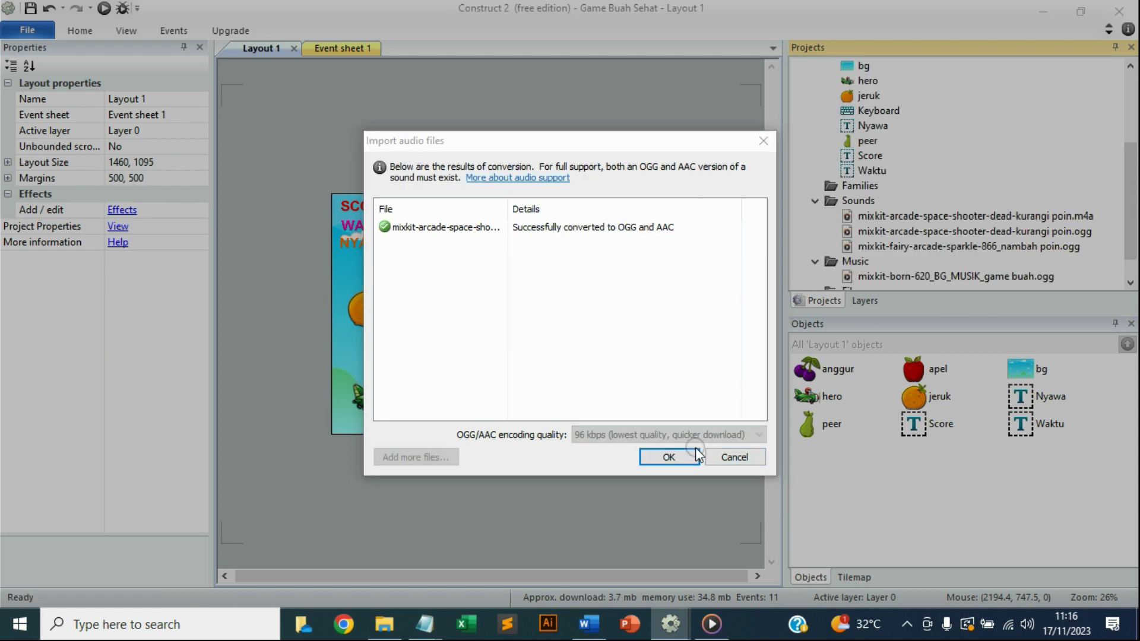
left_click(697, 454)
left_click(1071, 219)
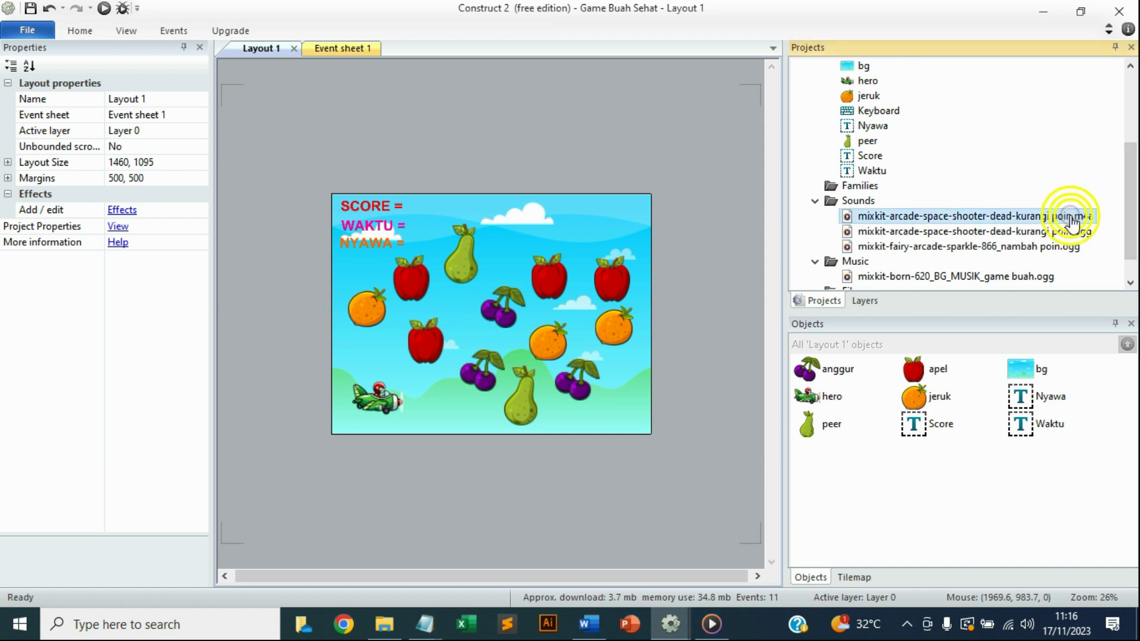
right_click(1071, 220)
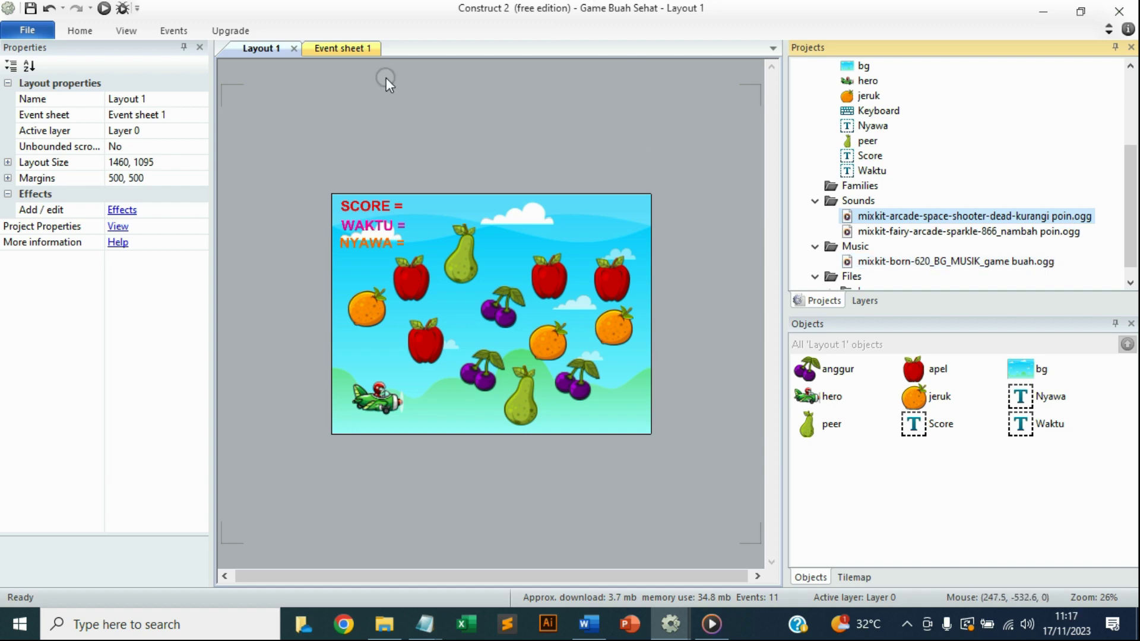
- On Event sheet 1, add an Audio action to the On start of layout event
left_click(342, 48)
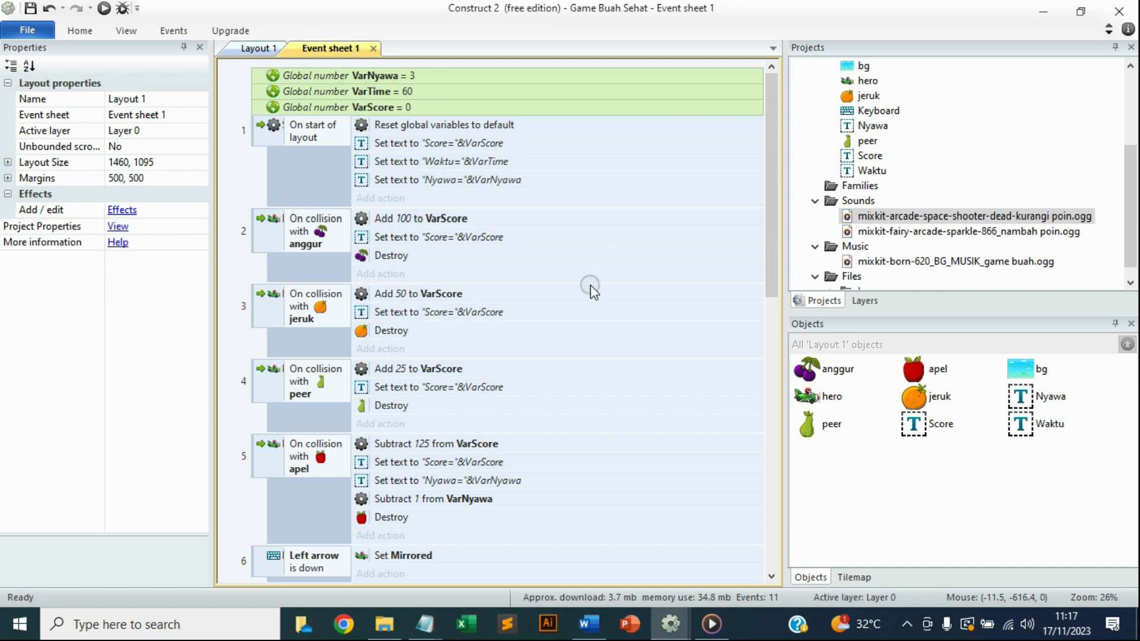
left_click(315, 139)
left_click(318, 127)
left_click(325, 138)
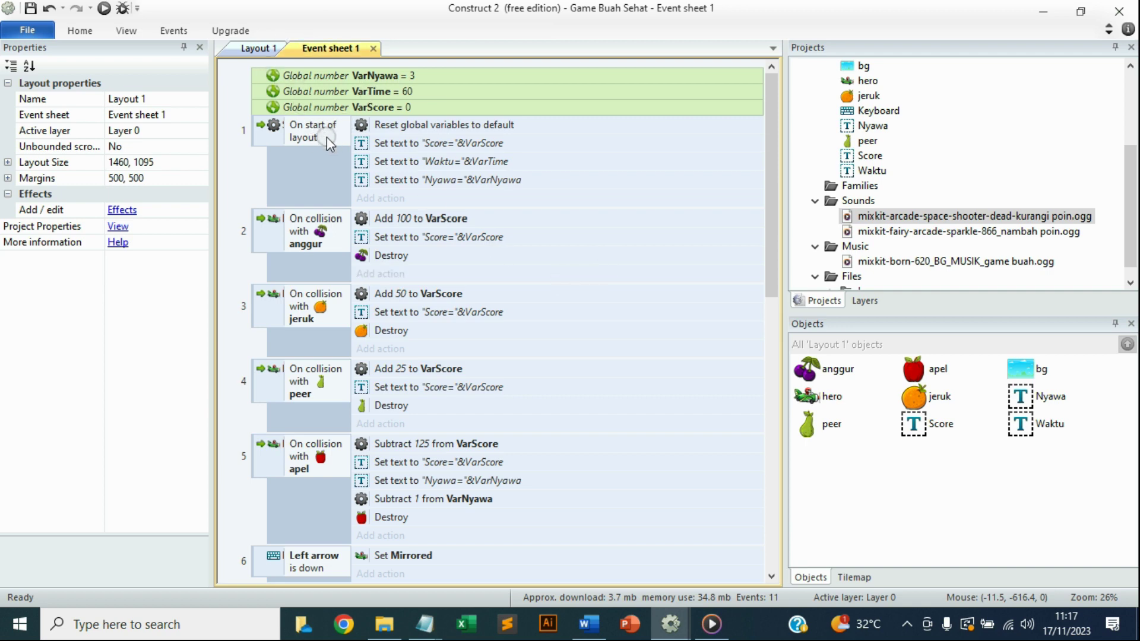
left_click(396, 202)
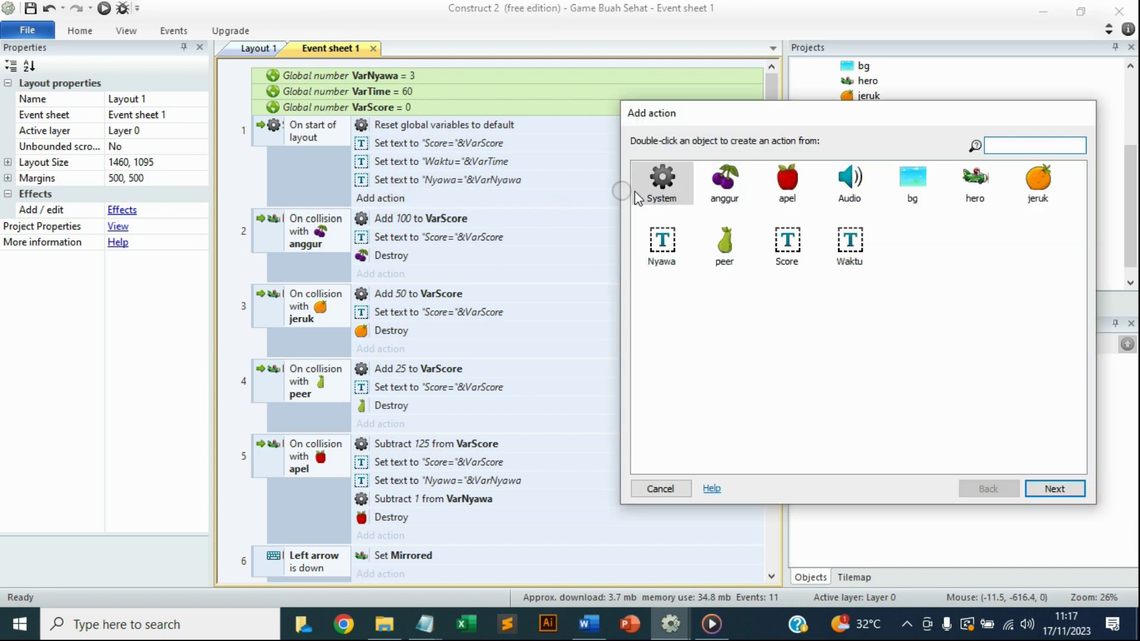
left_click(860, 187)
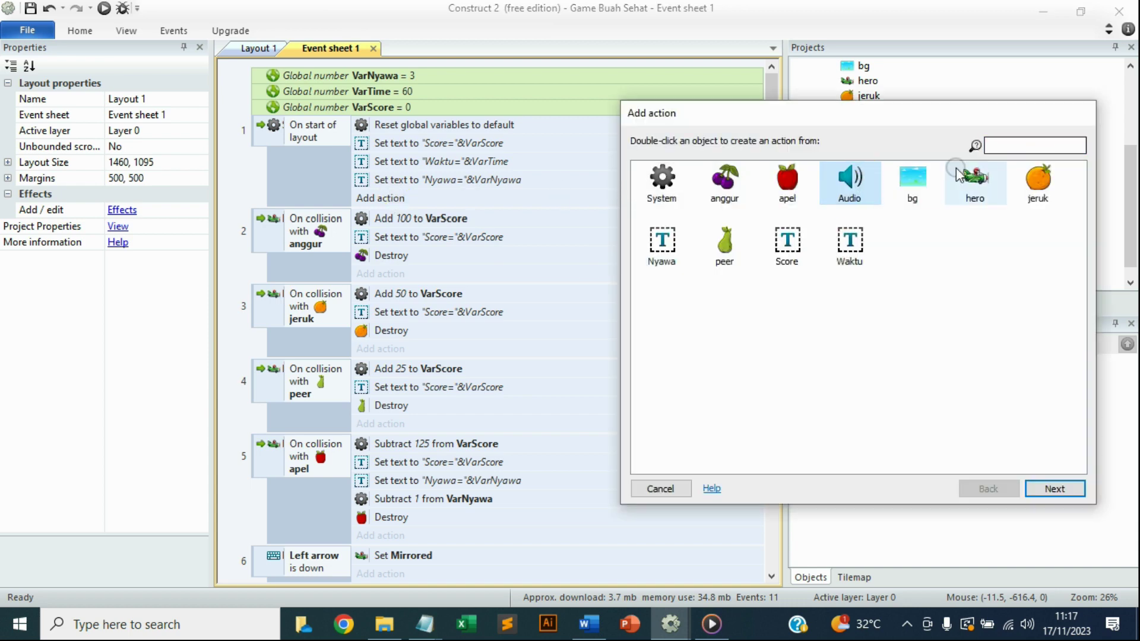
double_click(856, 179)
- Choose Audio Play with mixkit-born-620_BG_MUSIK_game buah, not looping, volume 0
left_click(1033, 145)
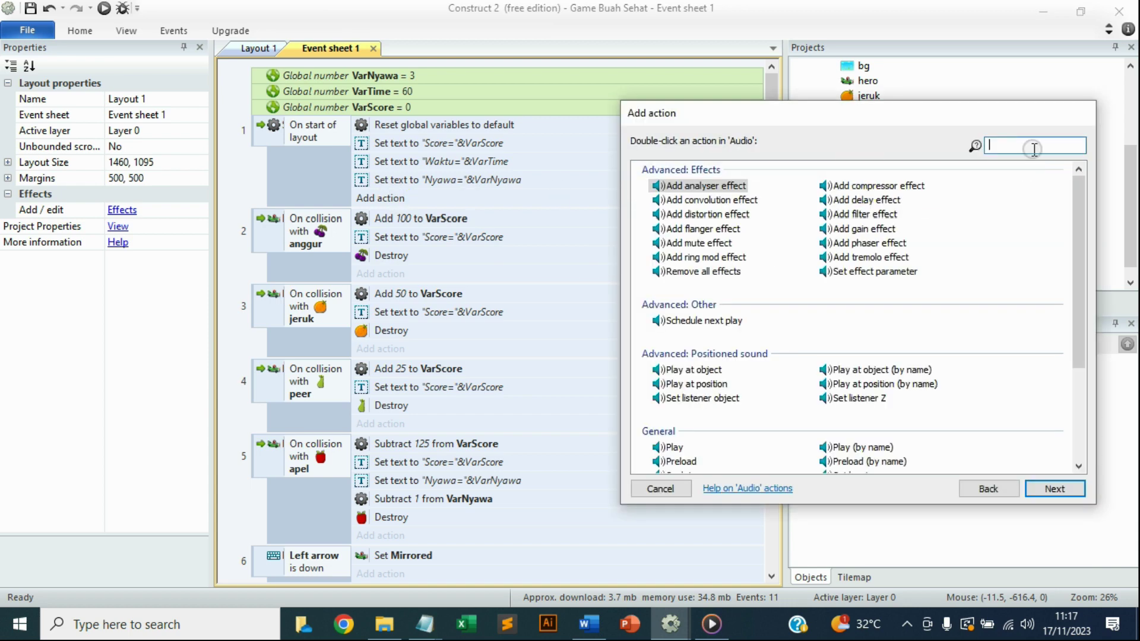
type("play")
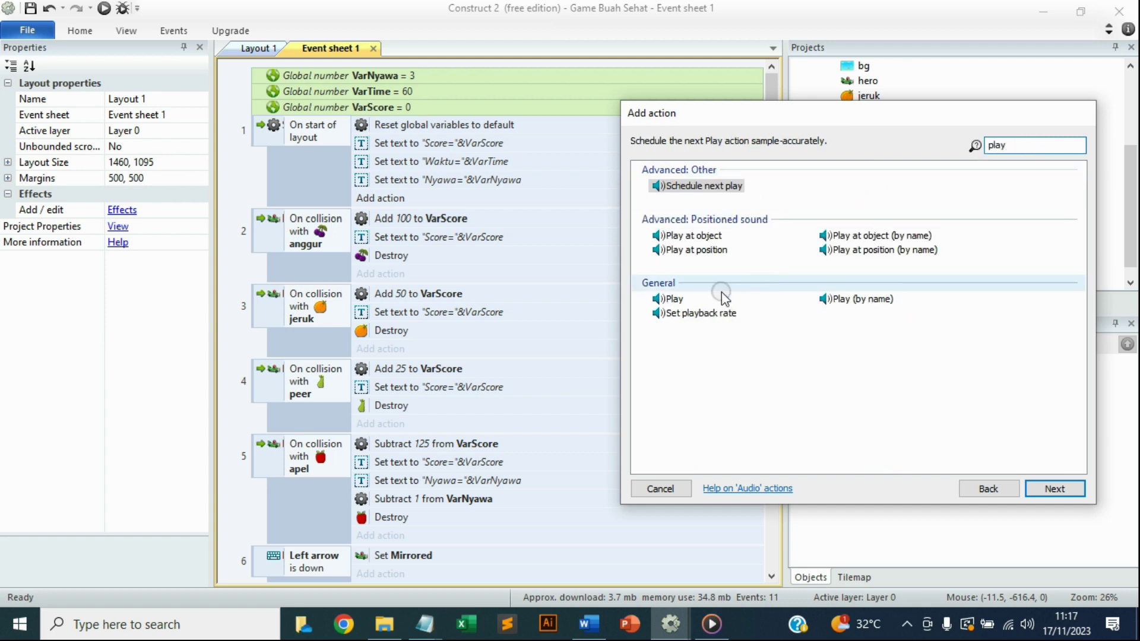
left_click(690, 295)
double_click(690, 300)
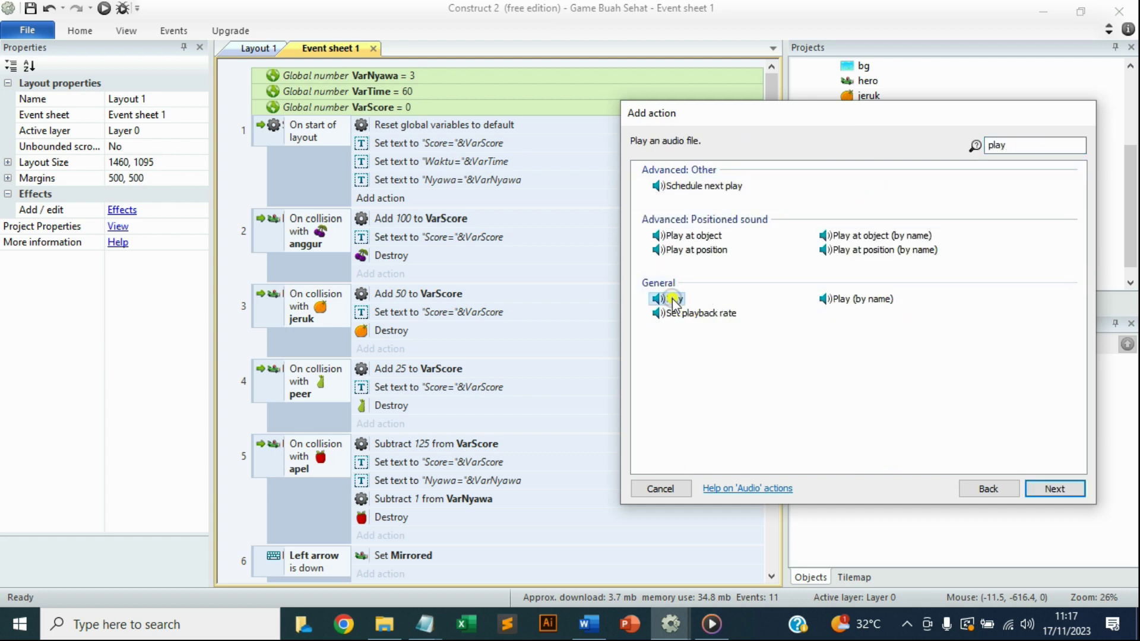
left_click(671, 310)
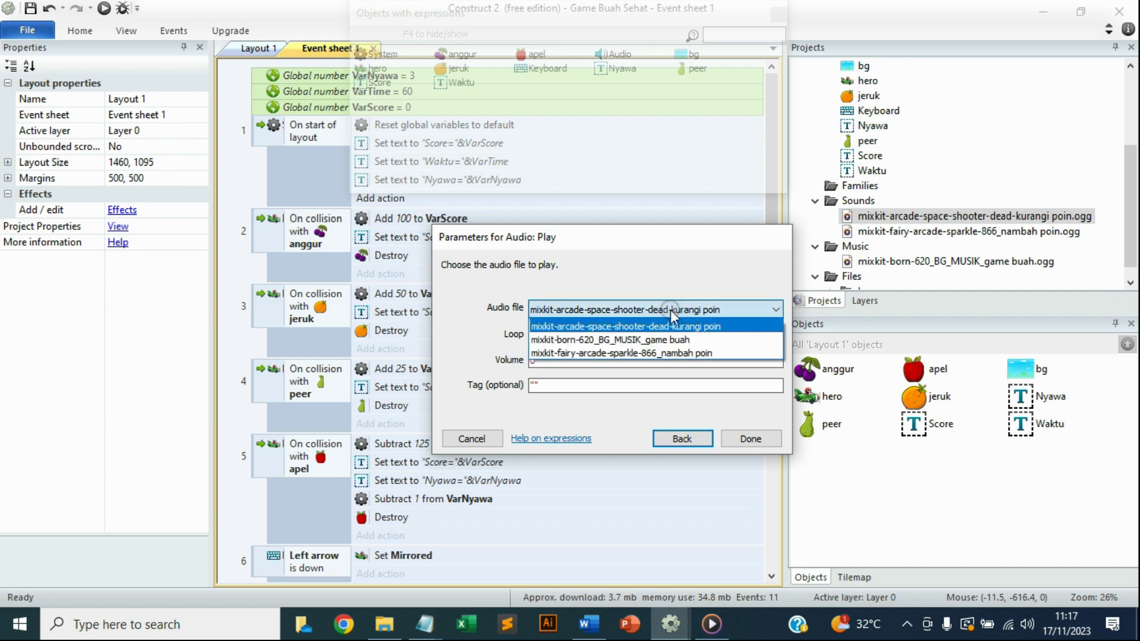
left_click(693, 341)
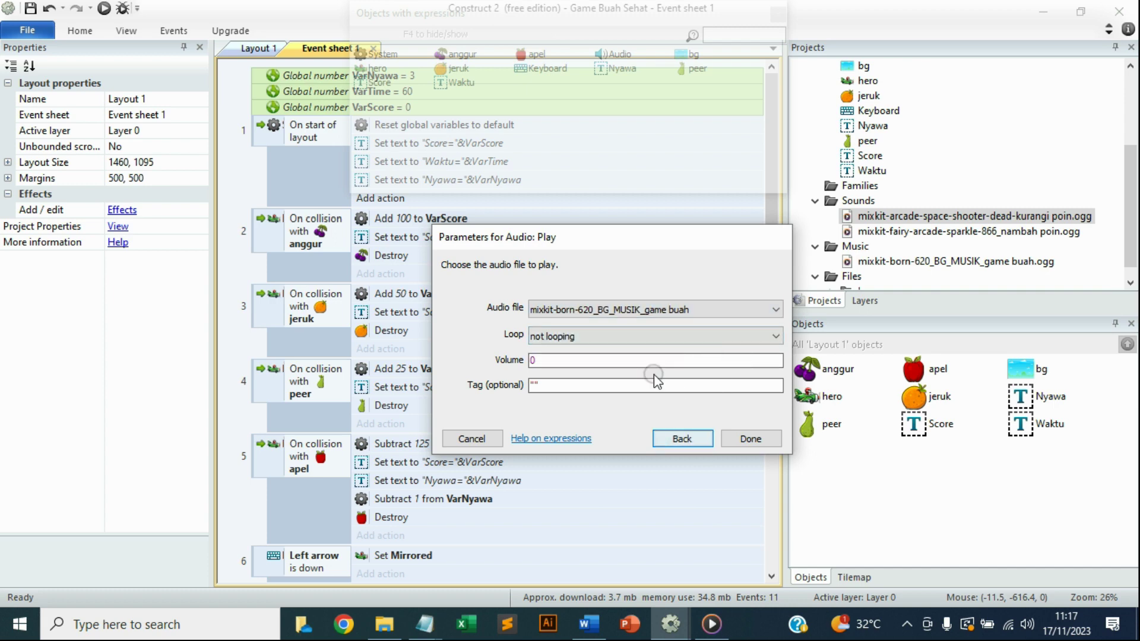
- Finish the background music action and add an Audio action to the anggur collision event
left_click(754, 441)
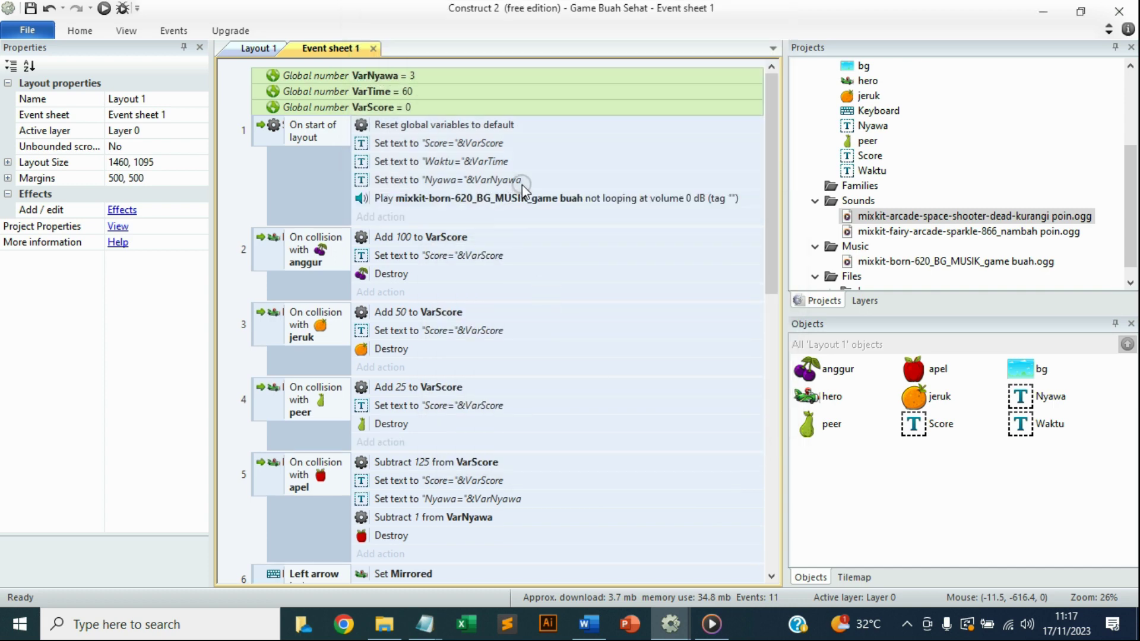
scroll(531, 229, "down", 1)
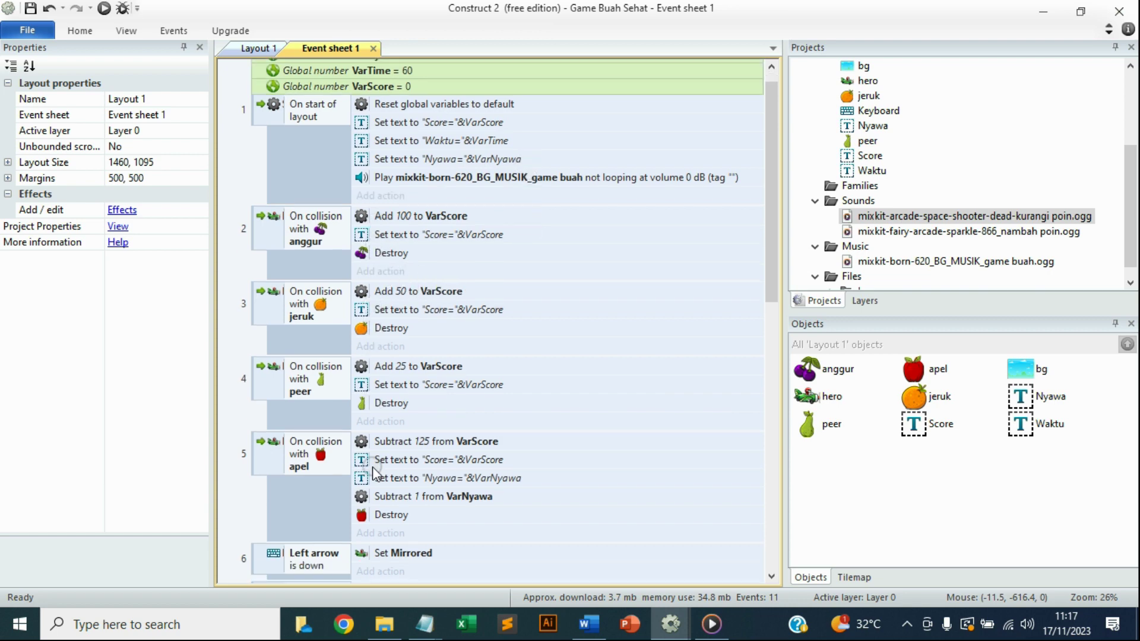
left_click(396, 272)
left_click(847, 178)
double_click(846, 175)
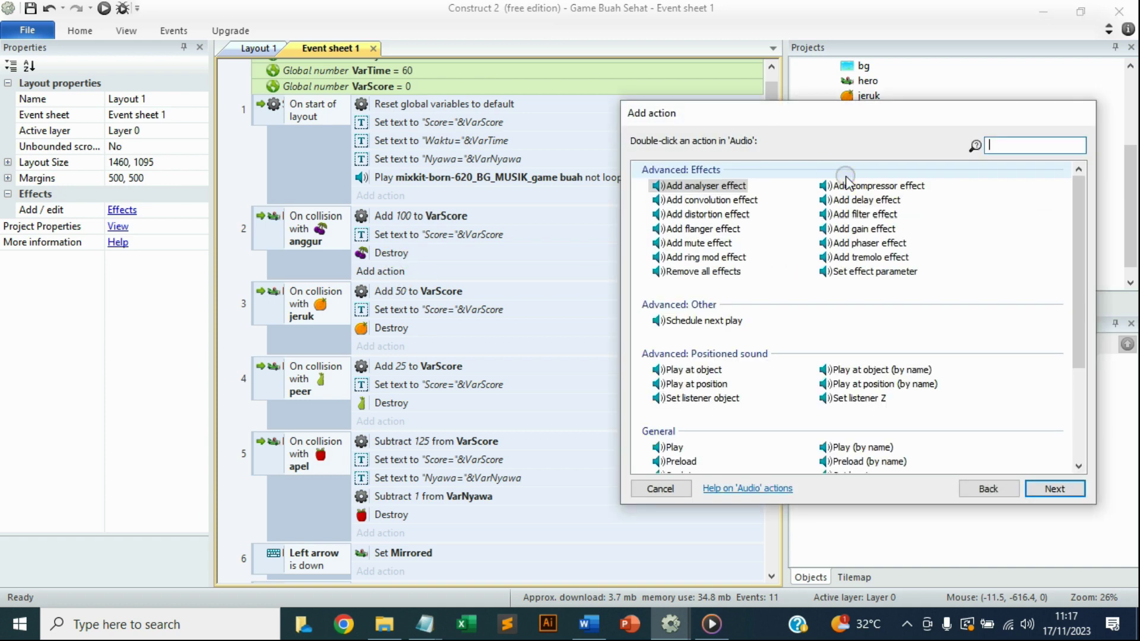
- Make the anggur action play mixkit-fairy-arcade-sparkle-866_nambah poin, not looping, volume 0
type("play")
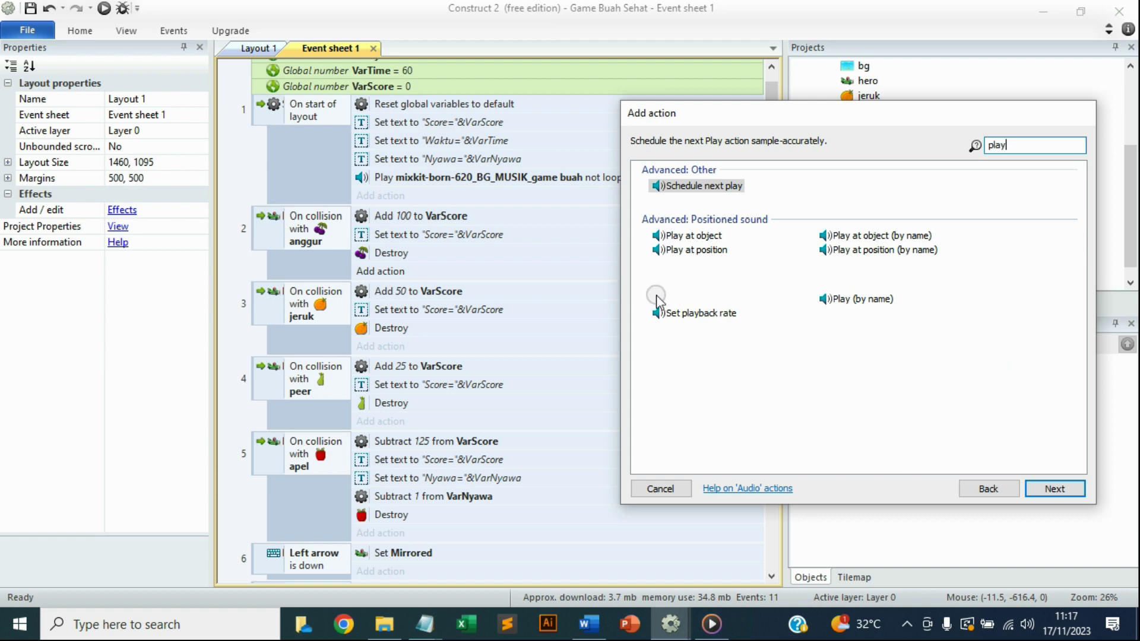
left_click(669, 299)
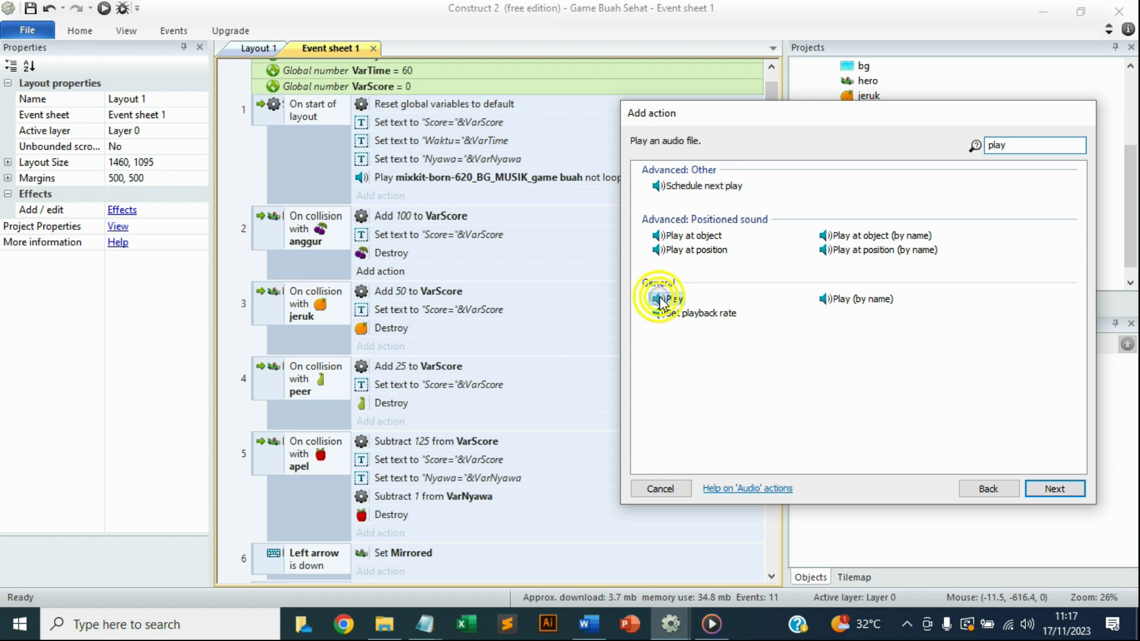
left_click(1064, 498)
left_click(490, 358)
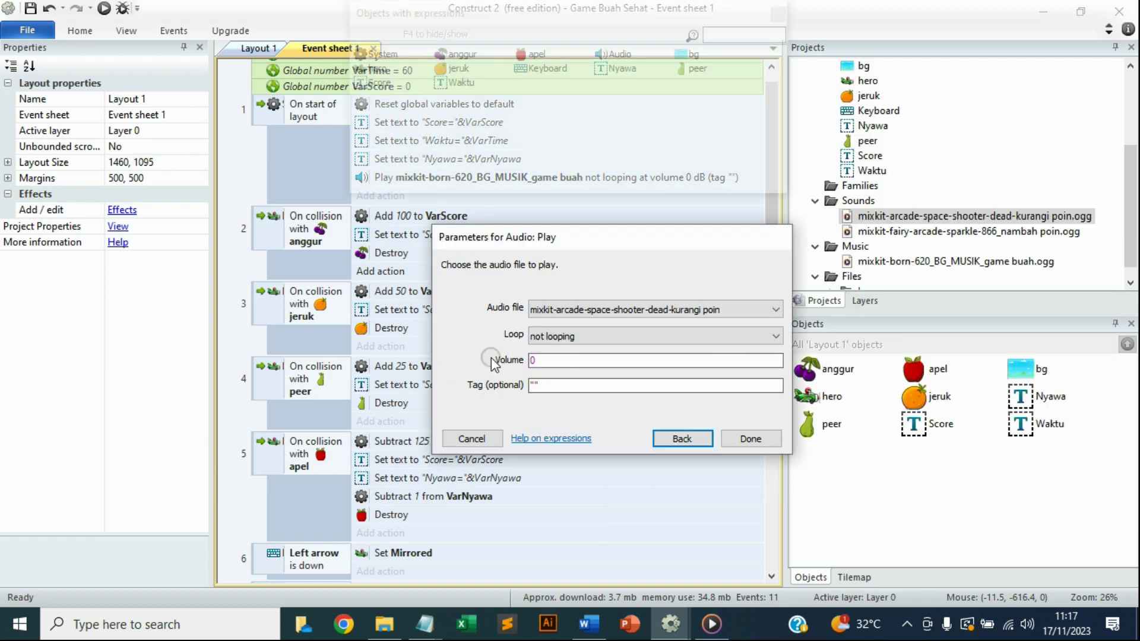
left_click(564, 312)
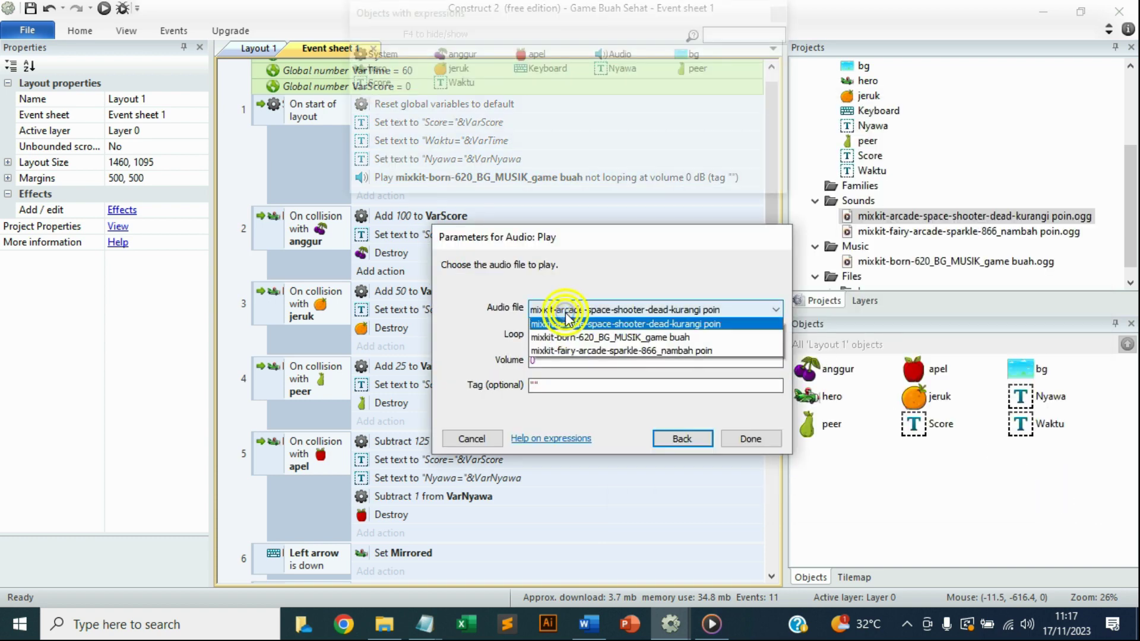
left_click(645, 350)
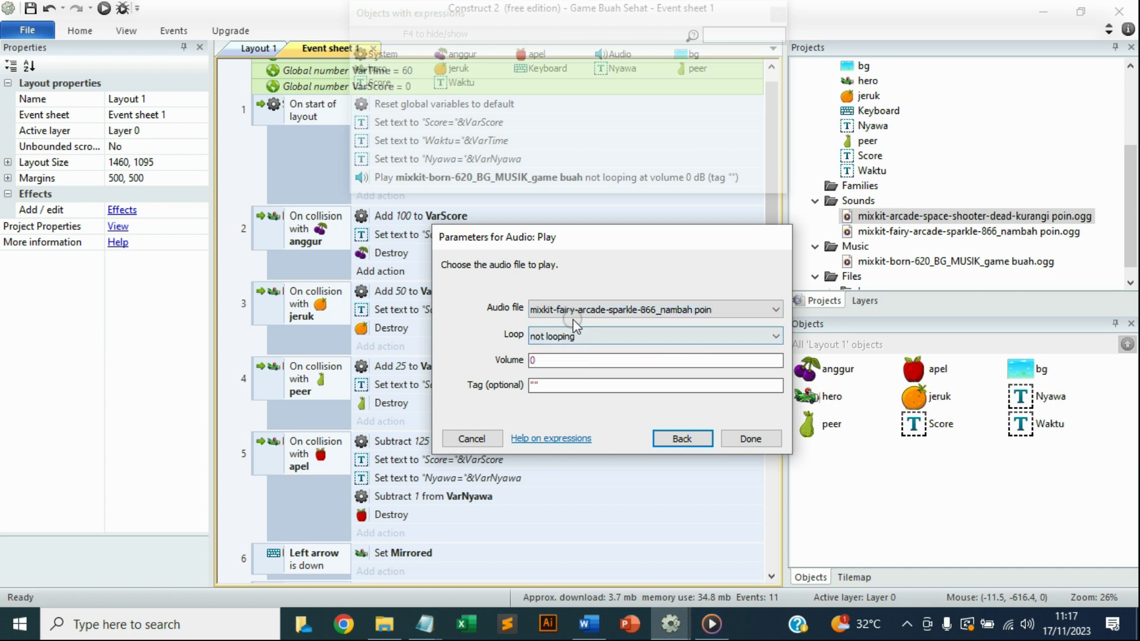
left_click(748, 442)
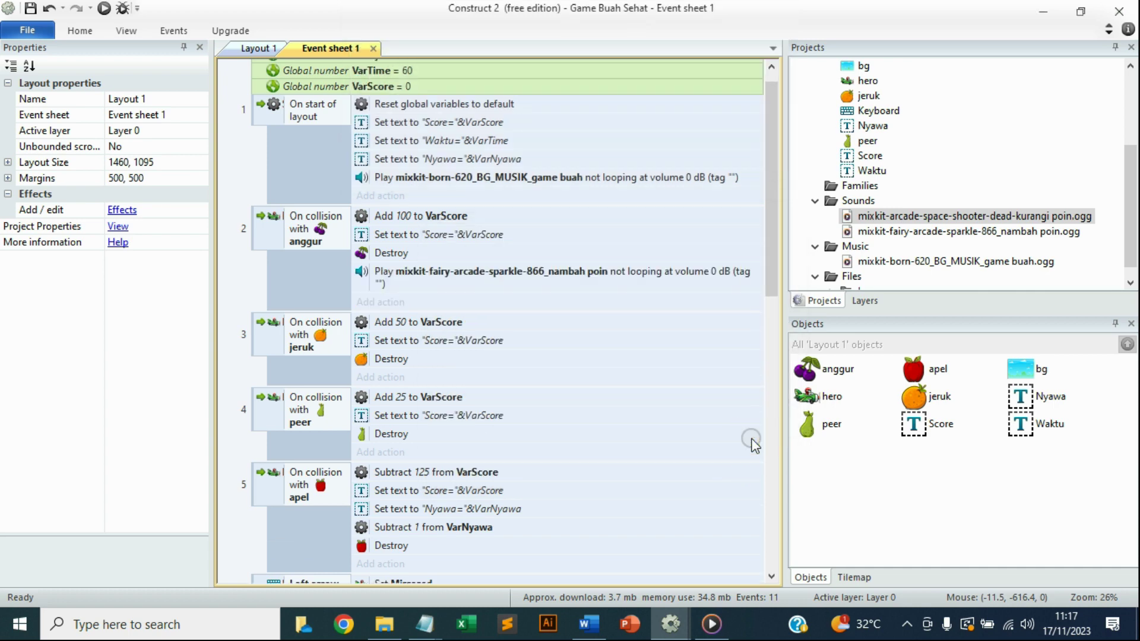
left_click(451, 344)
- Copy the anggur sparkle sound action into the jeruk and peer collision events
left_click(535, 274)
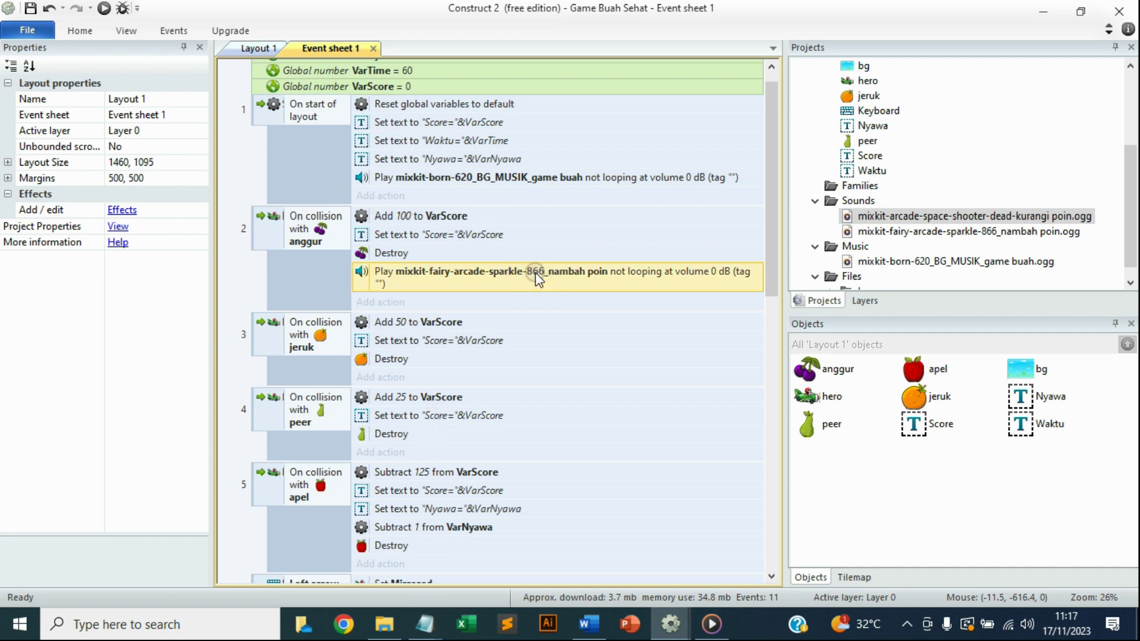
key("ctrl+v")
key("ctrl+v")
scroll(483, 315, "down", 1)
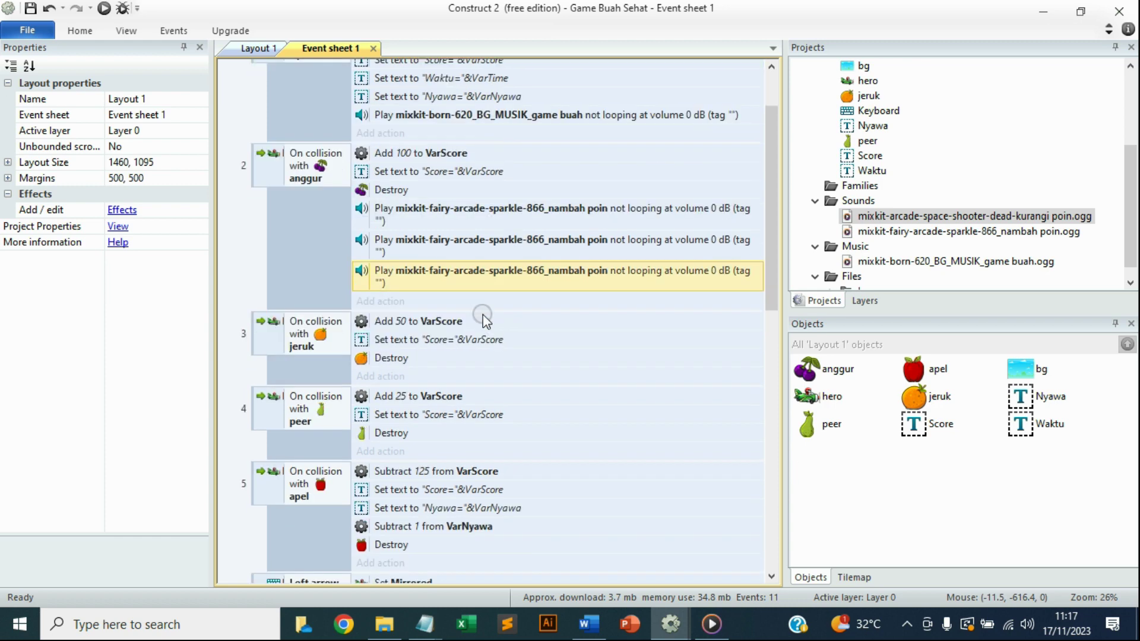
left_click_drag(433, 273, 399, 380)
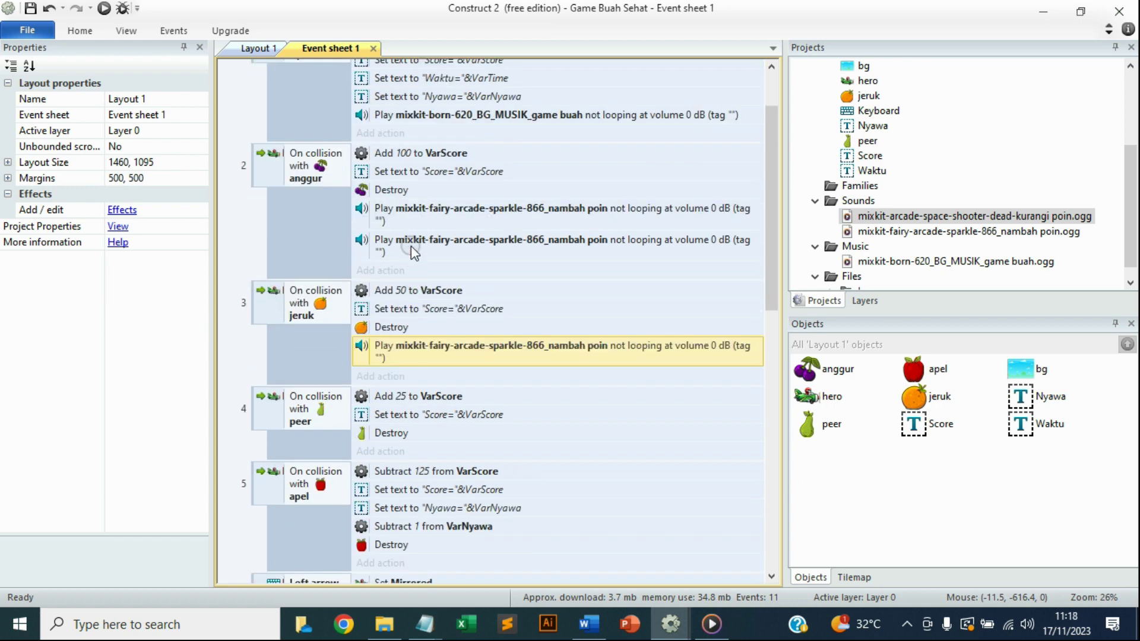
left_click_drag(411, 246, 411, 439)
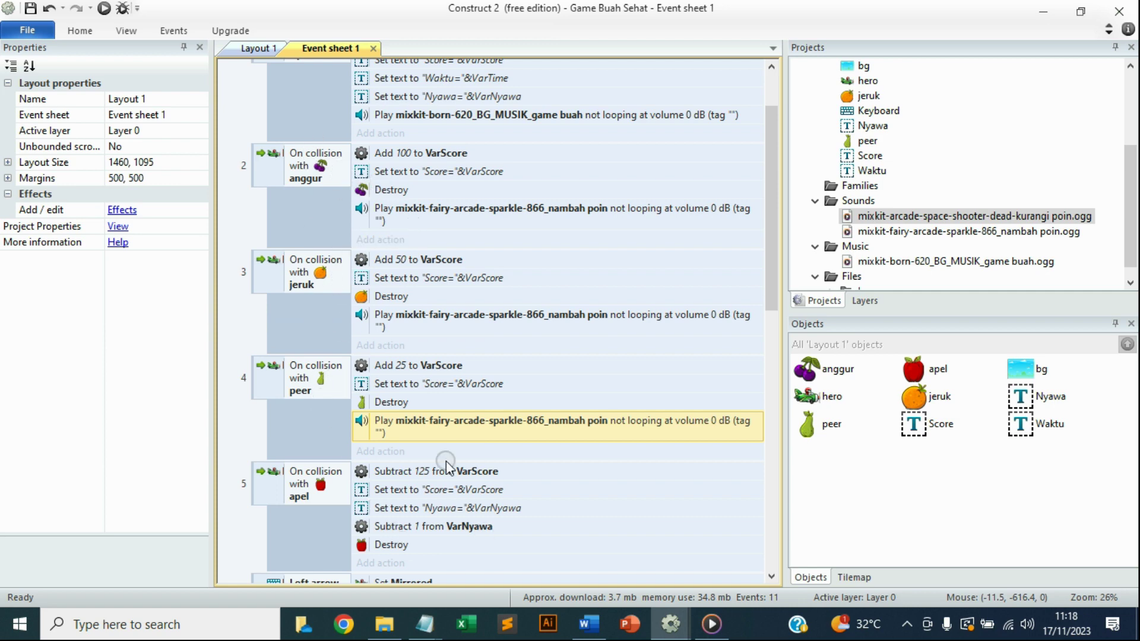
scroll(437, 523, "down", 1)
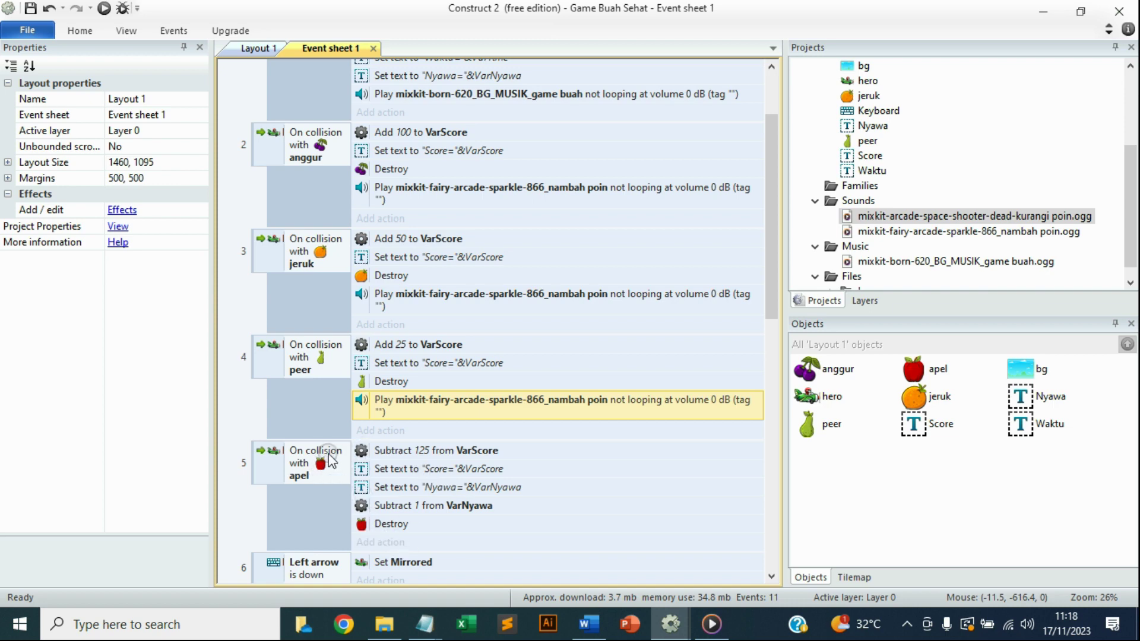
- Add an Audio Play action to the apel collision event using the kurangi poin sound
left_click(393, 542)
double_click(849, 181)
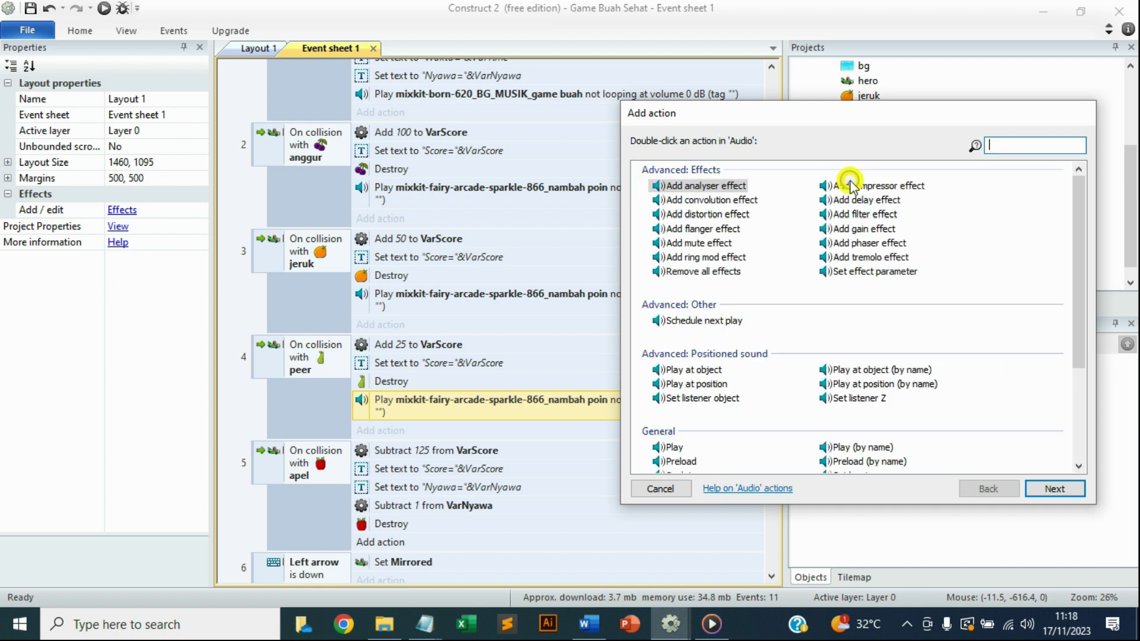
left_click(1012, 146)
type("p")
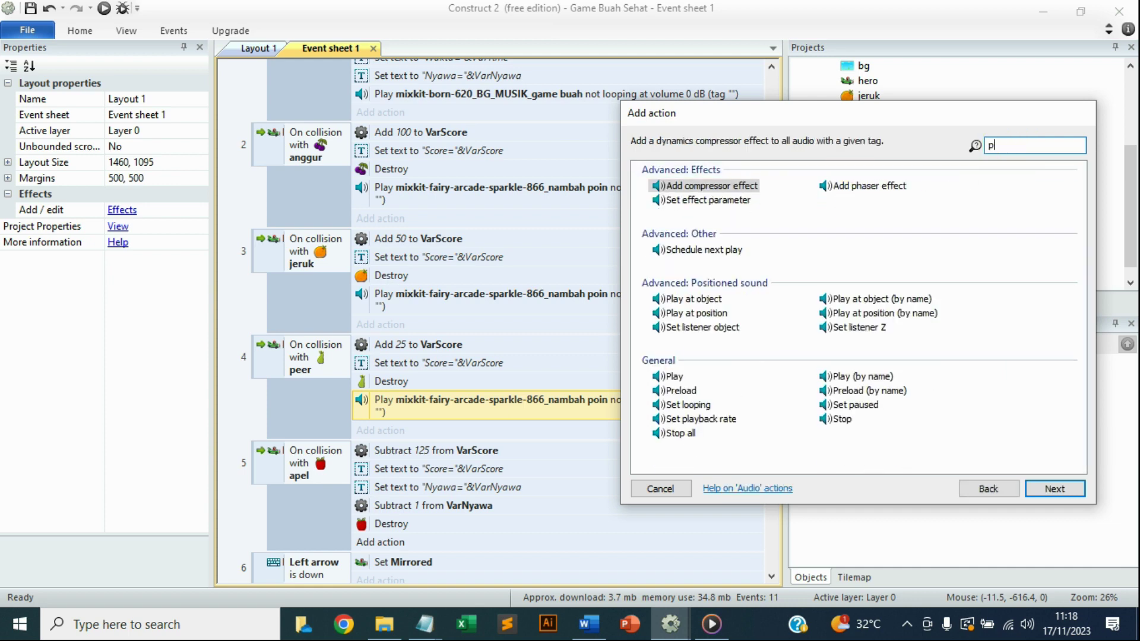
type("lay")
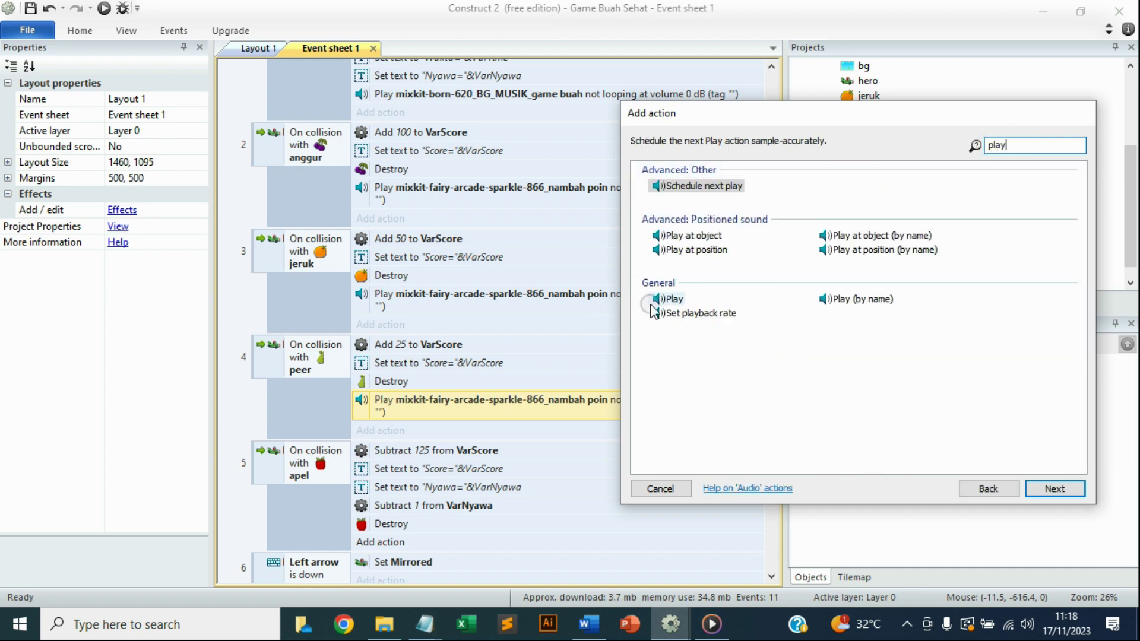
double_click(668, 299)
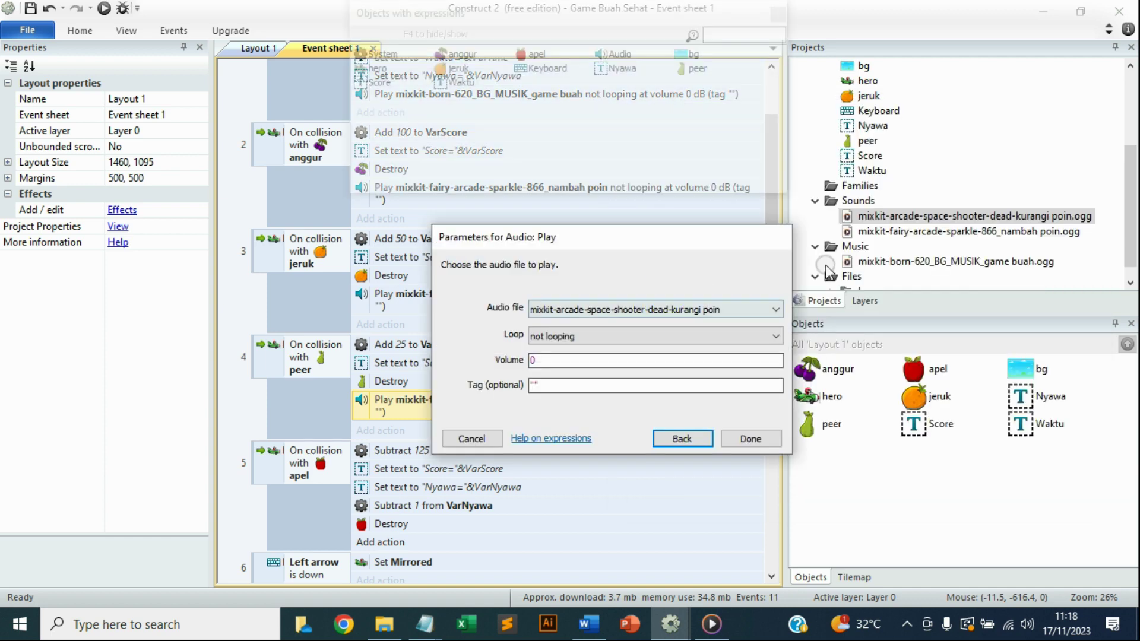
left_click(686, 309)
left_click(686, 314)
left_click(749, 438)
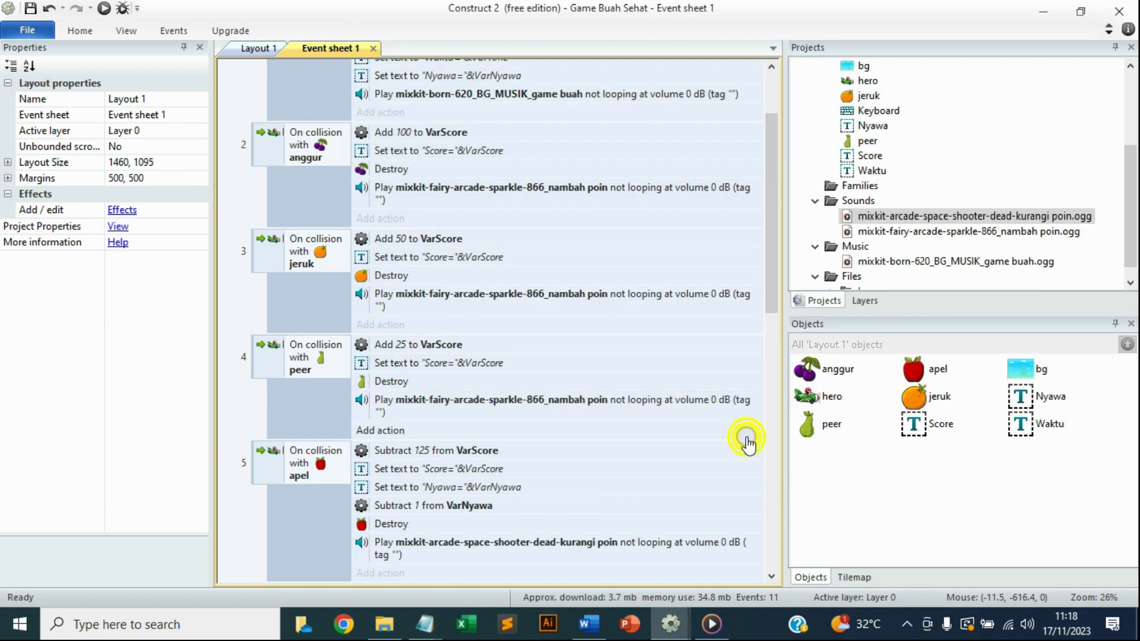
- Return to the Layout 1 view
scroll(571, 397, "down", 1)
scroll(569, 393, "down", 1)
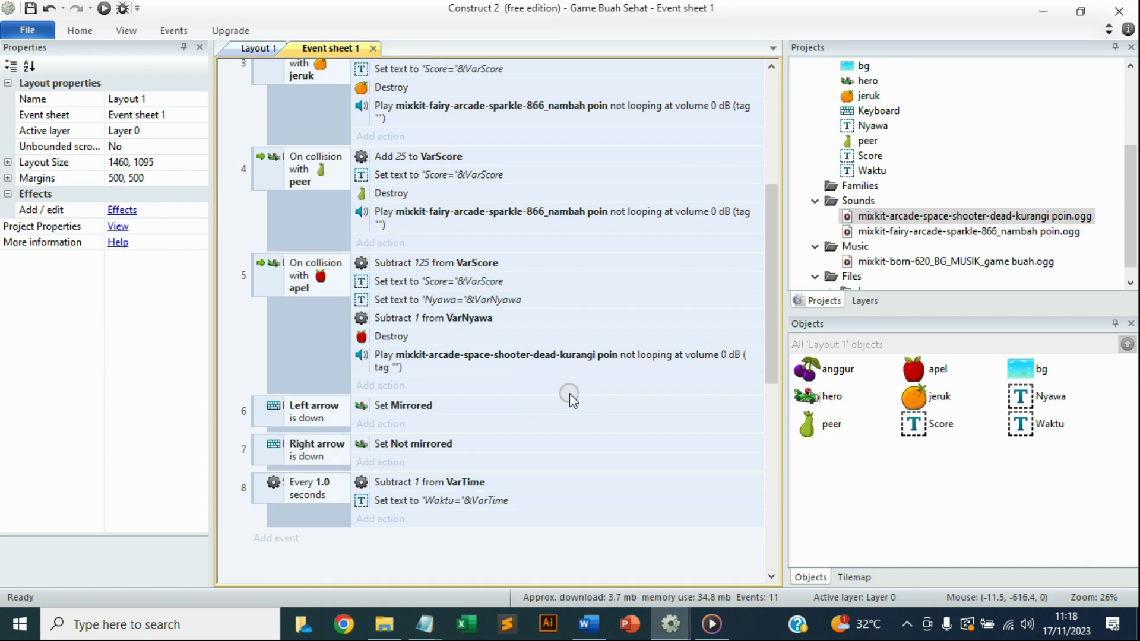
scroll(568, 380, "up", 4)
left_click(256, 48)
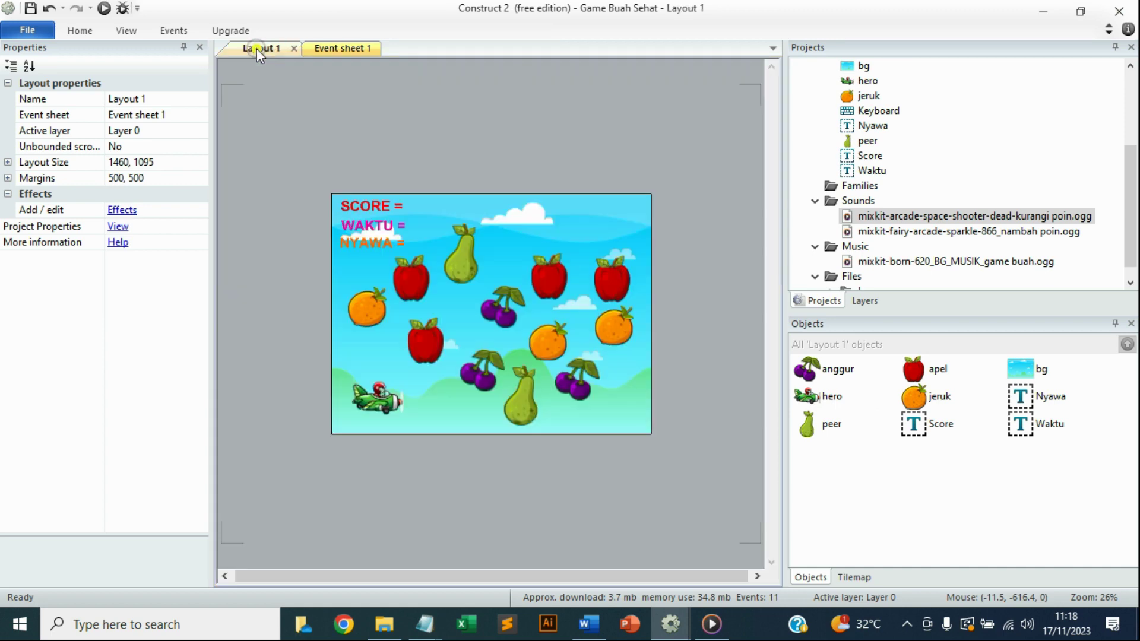
- Run the layout in a browser preview and steer the plane through cherries, pear and orange
left_click(105, 8)
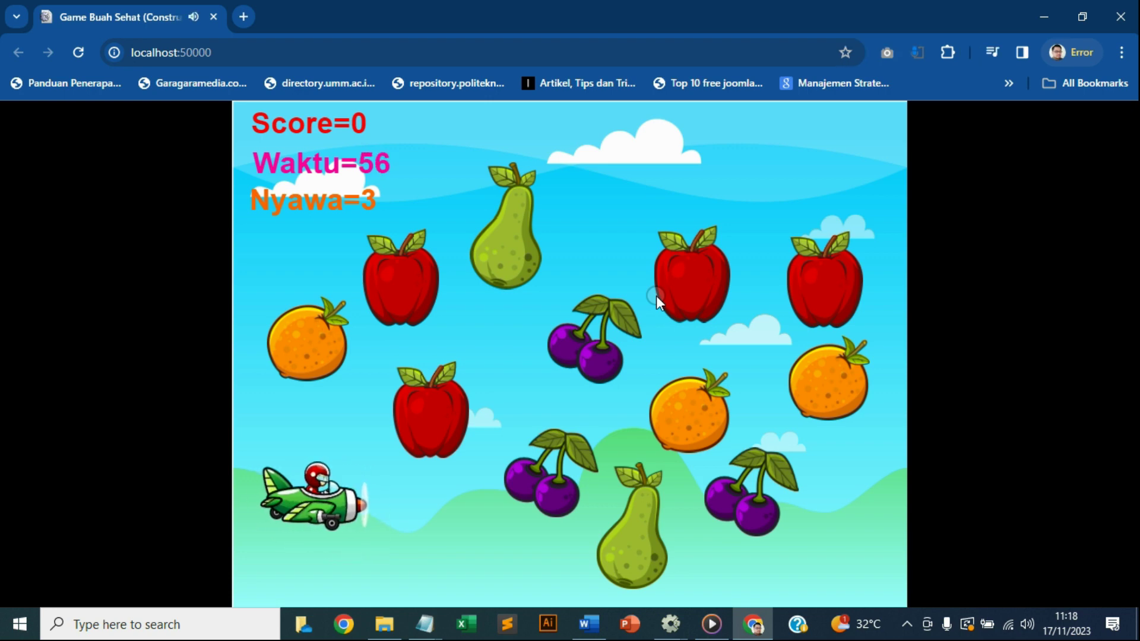
key("Right")
key("Down")
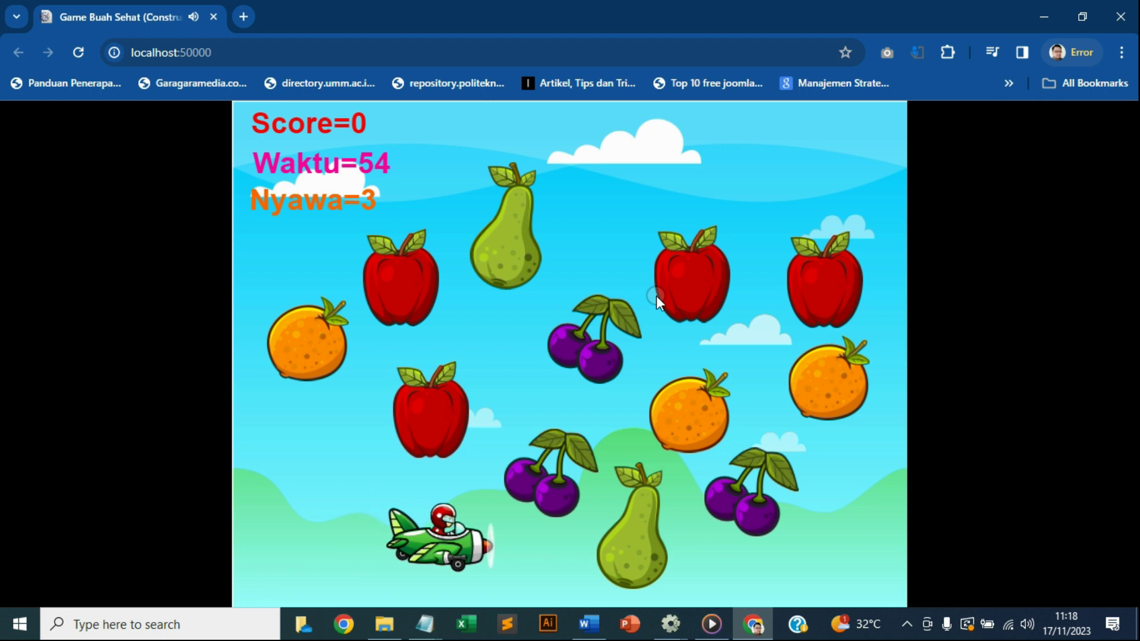
key("Right")
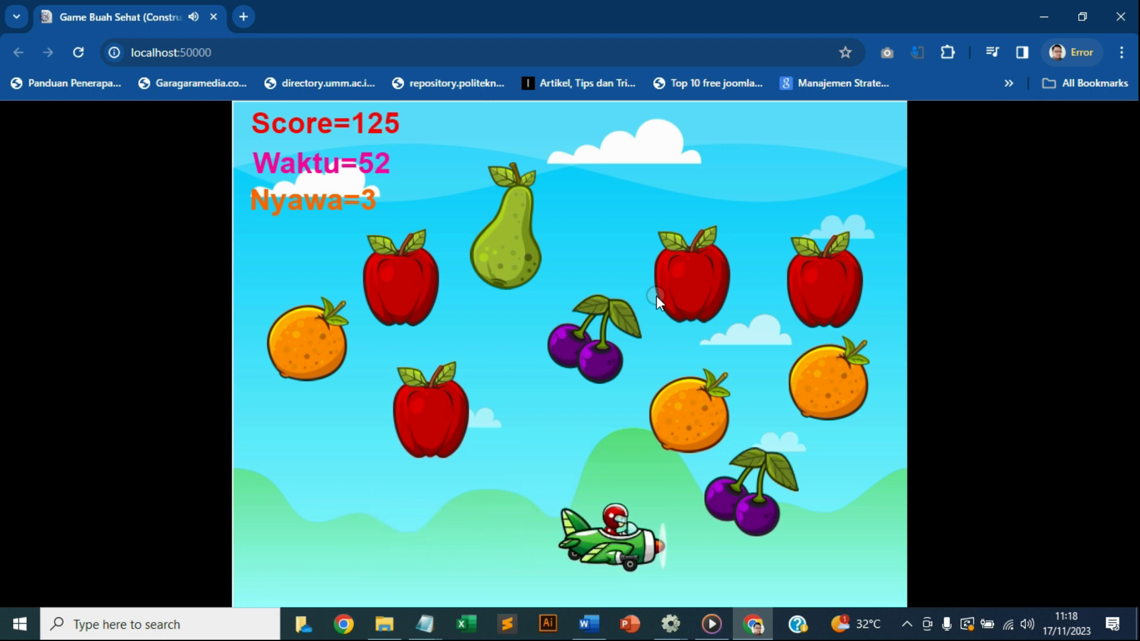
key("Up")
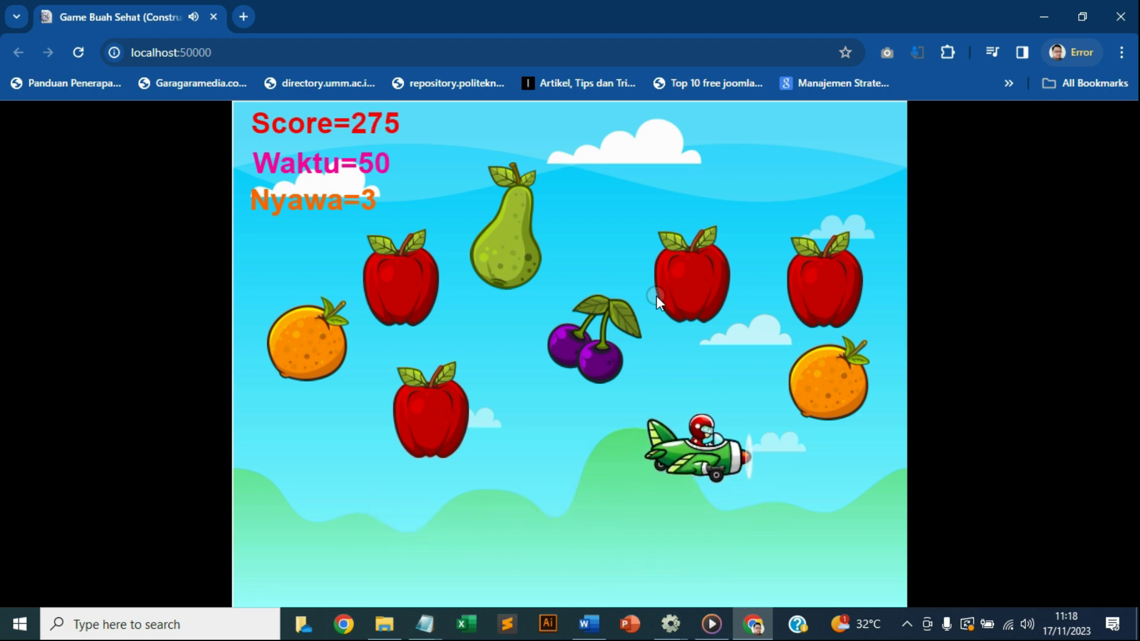
key("Right")
key("Up")
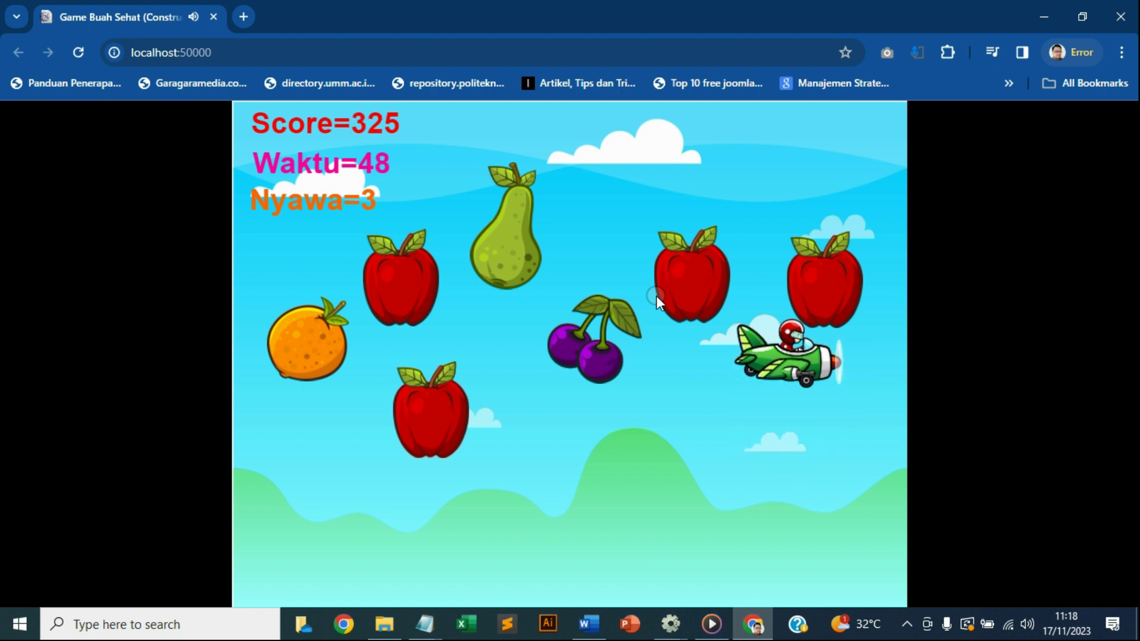
- Fly the plane into the pear and the apples until lives reach 0
key("Left")
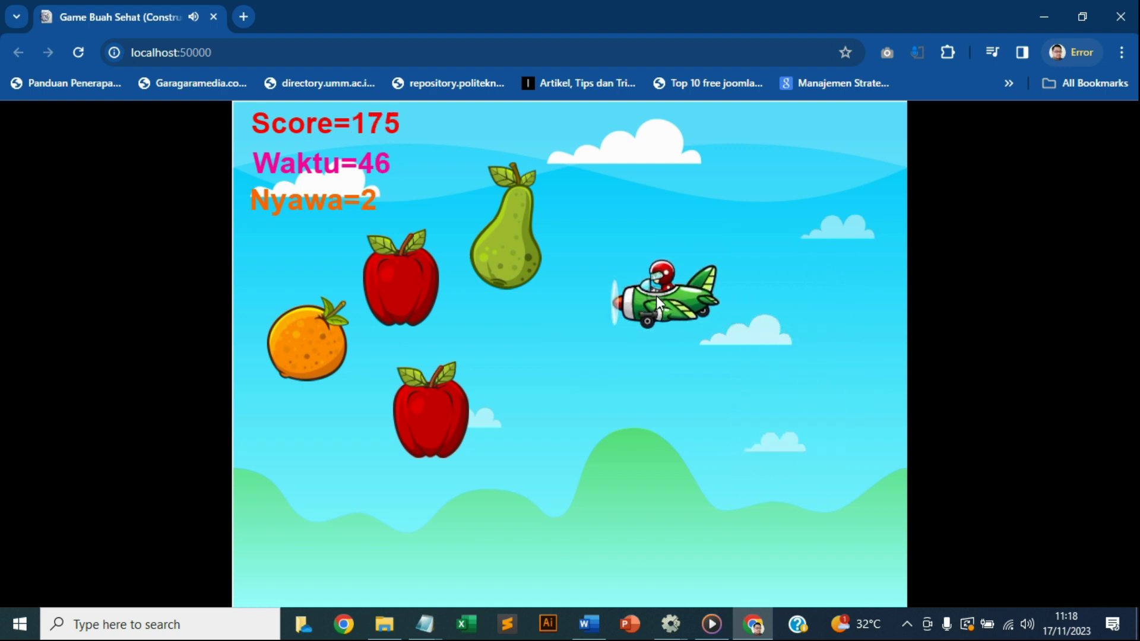
key("Up")
left_click(657, 296)
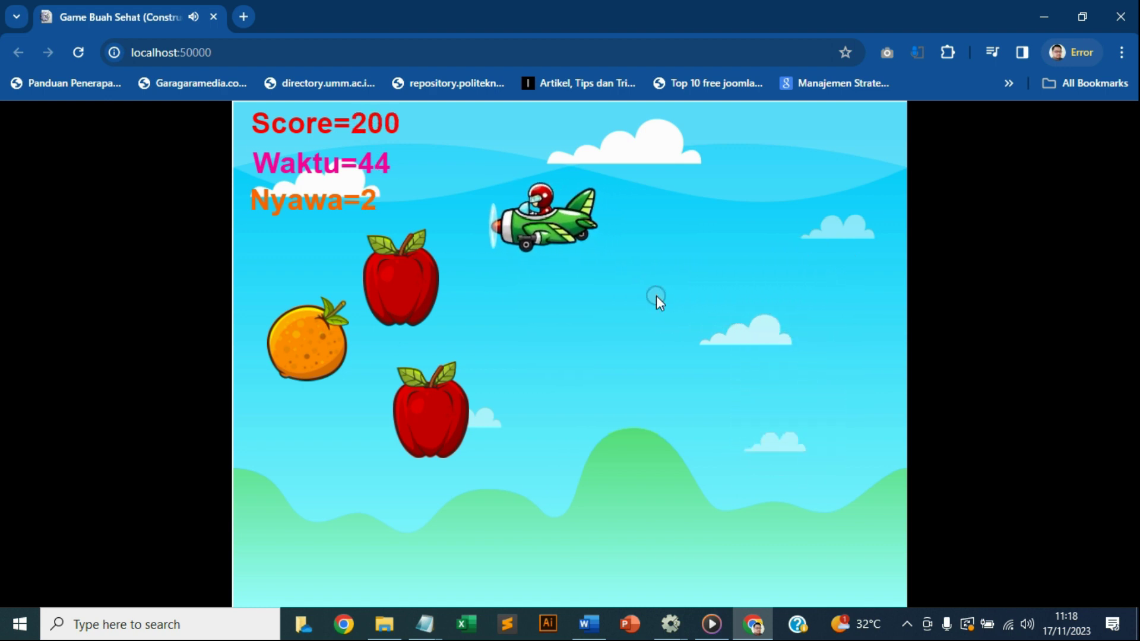
key("Down")
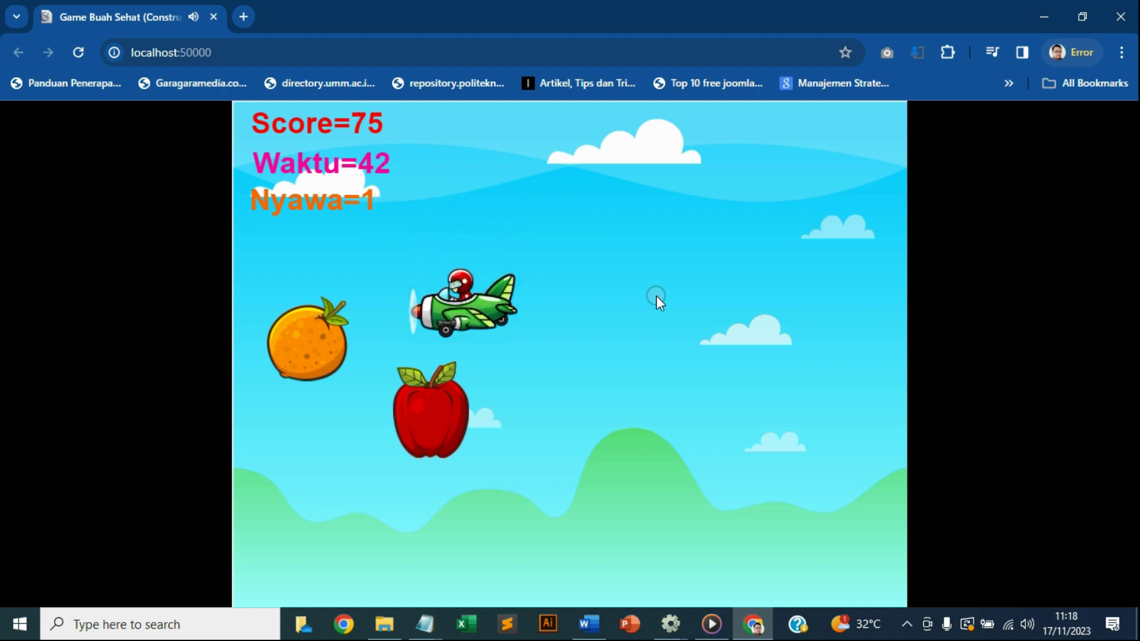
key("Up")
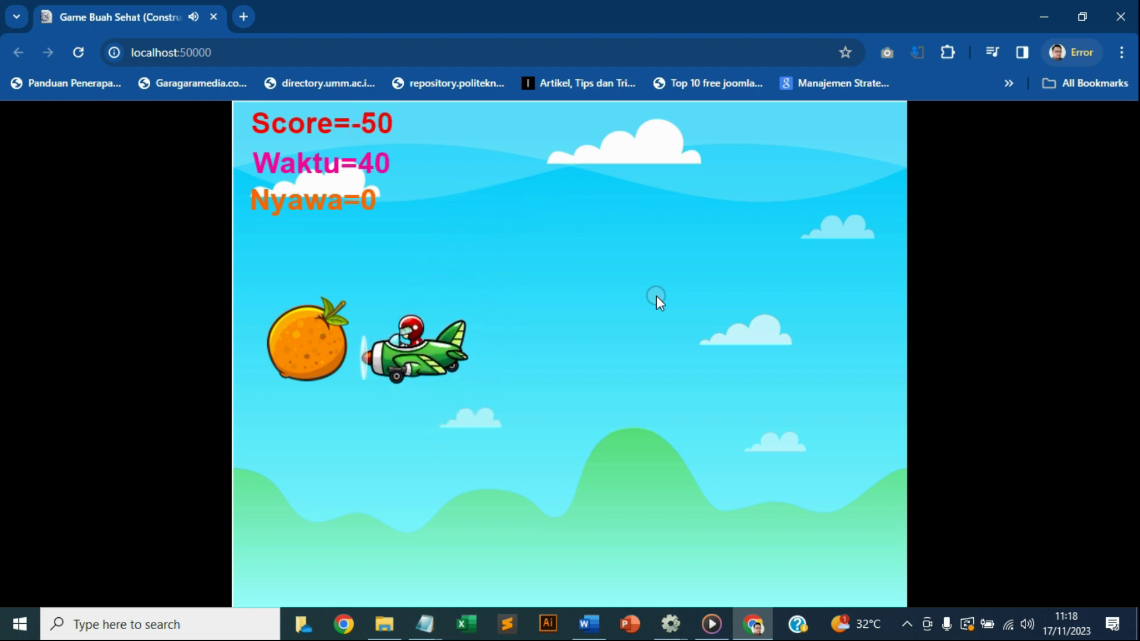
- Close the browser preview window and raise the system volume
left_click(1122, 18)
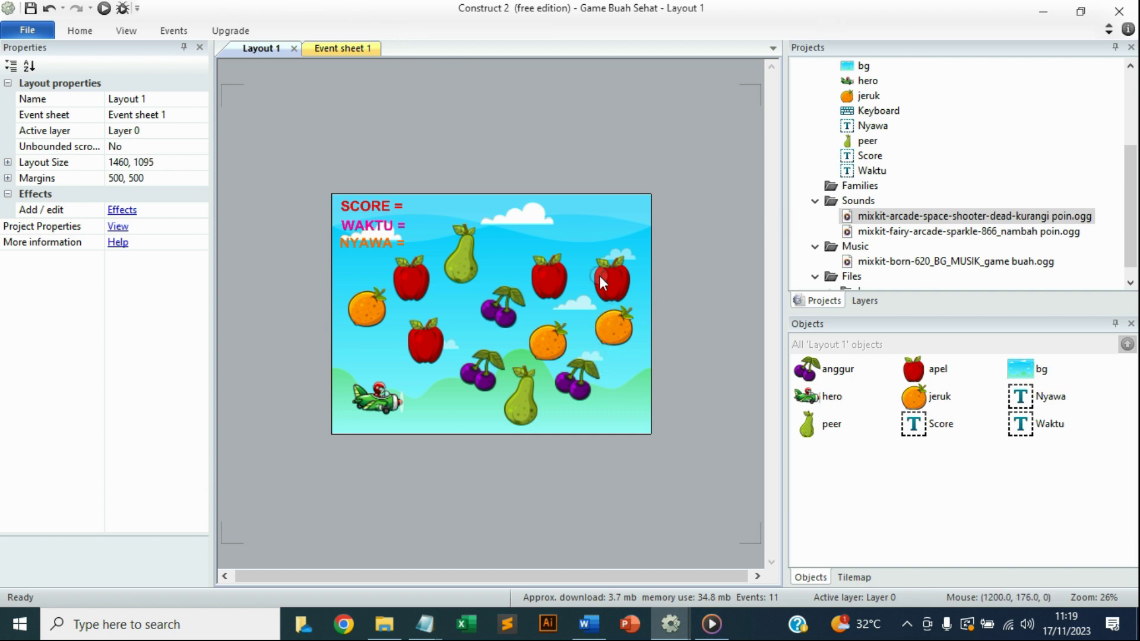
key("XF86AudioRaiseVolume")
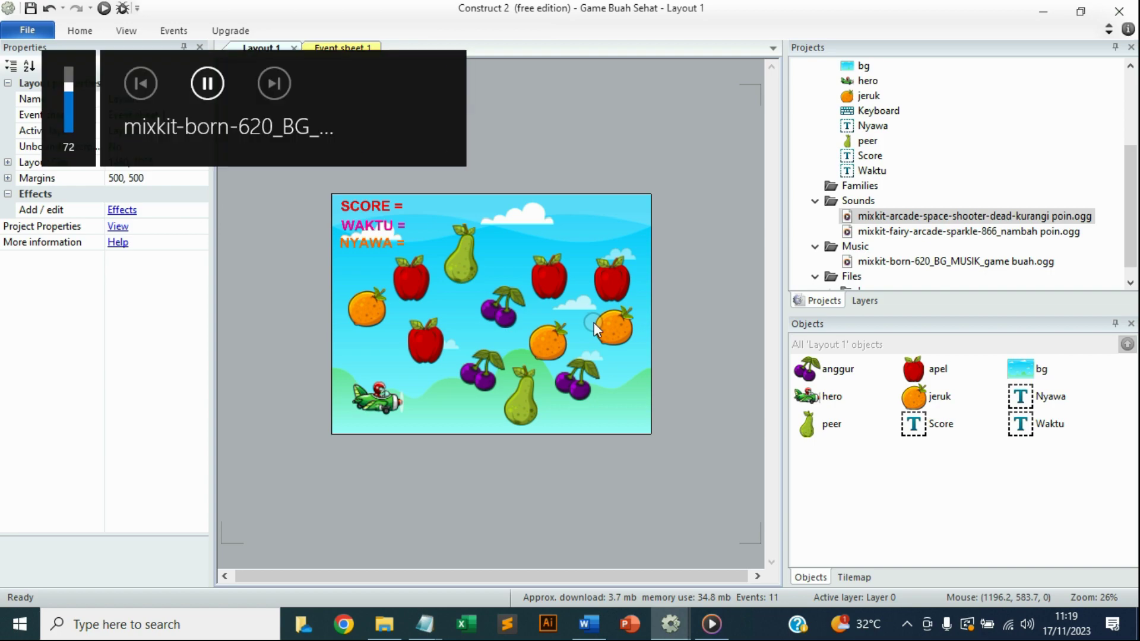